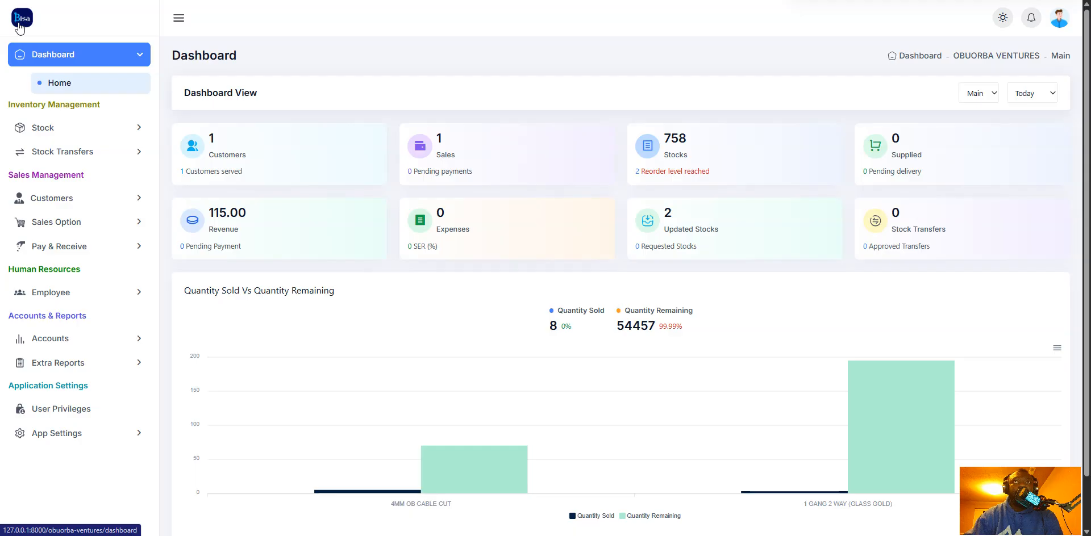
# Step: Open the Retail sales page under the sales options
pyautogui.click(23, 23)
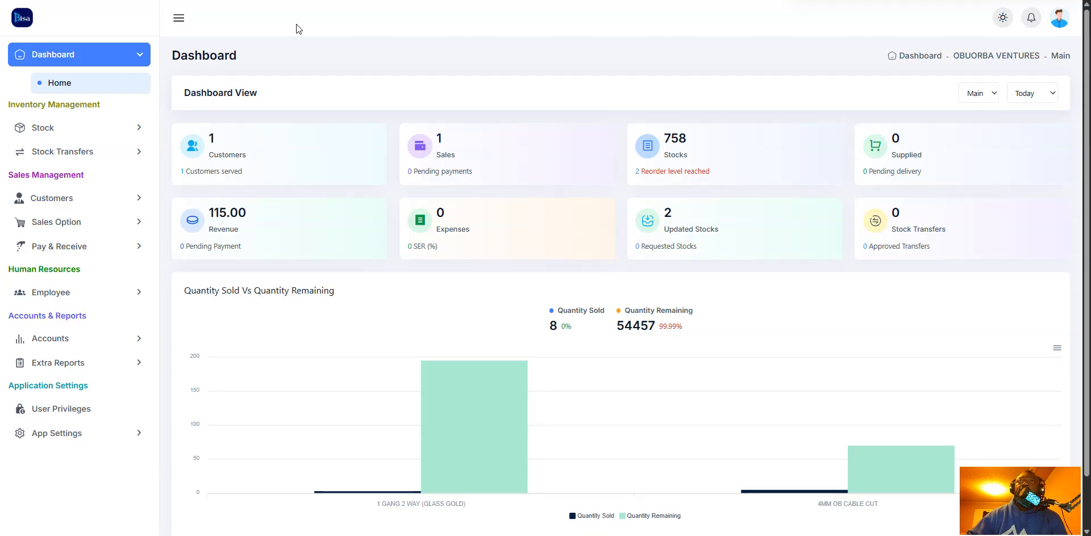
pyautogui.click(102, 229)
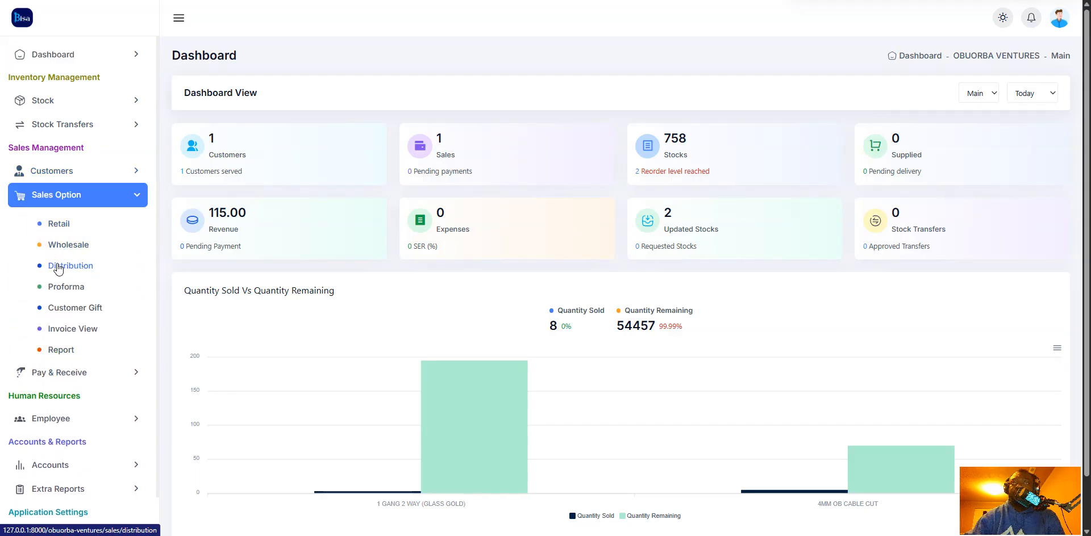
pyautogui.click(59, 224)
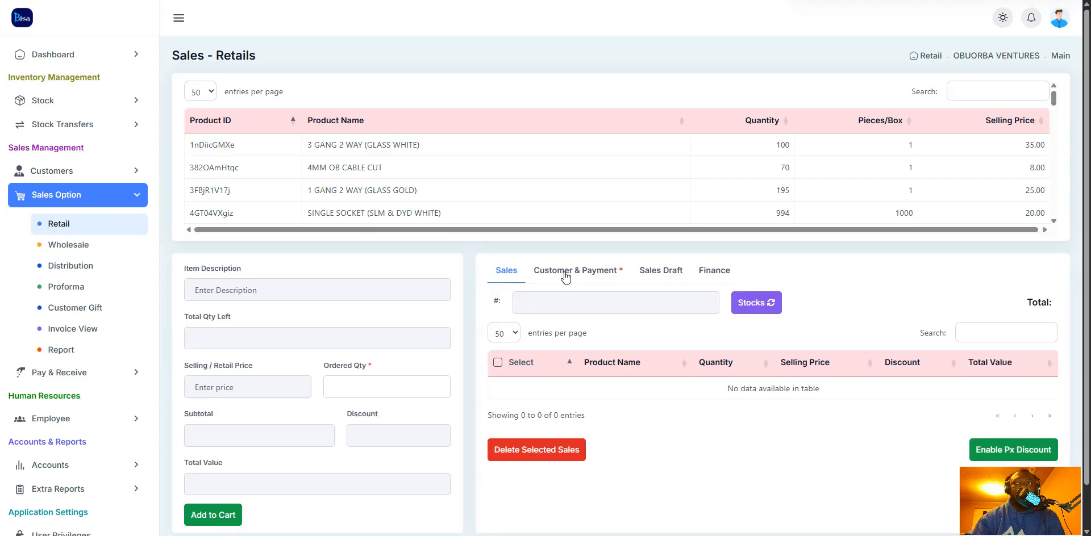
# Step: Look through the Customer & Payment, Finance and Sales sections of the retail page
pyautogui.click(585, 273)
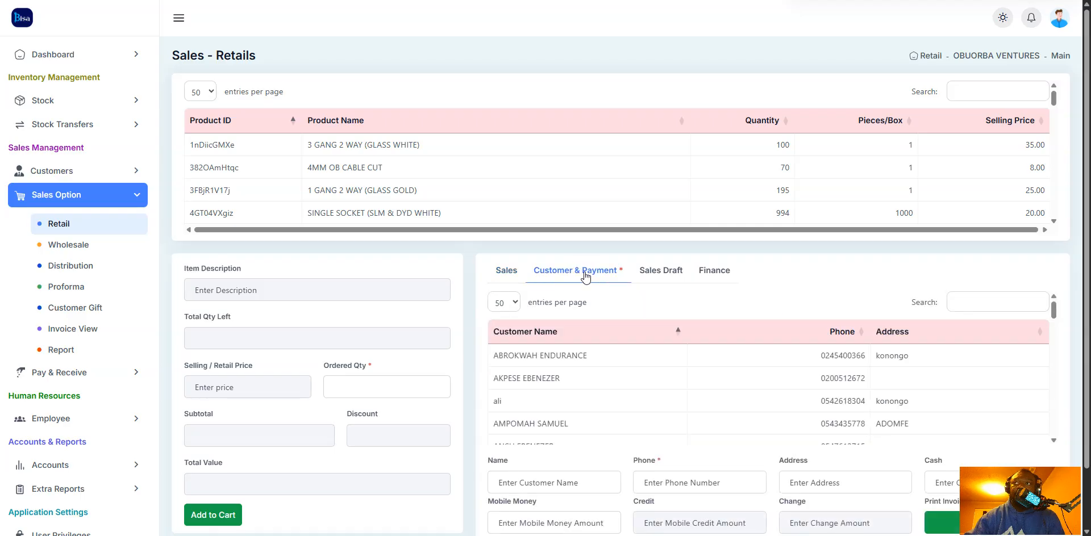
pyautogui.click(714, 272)
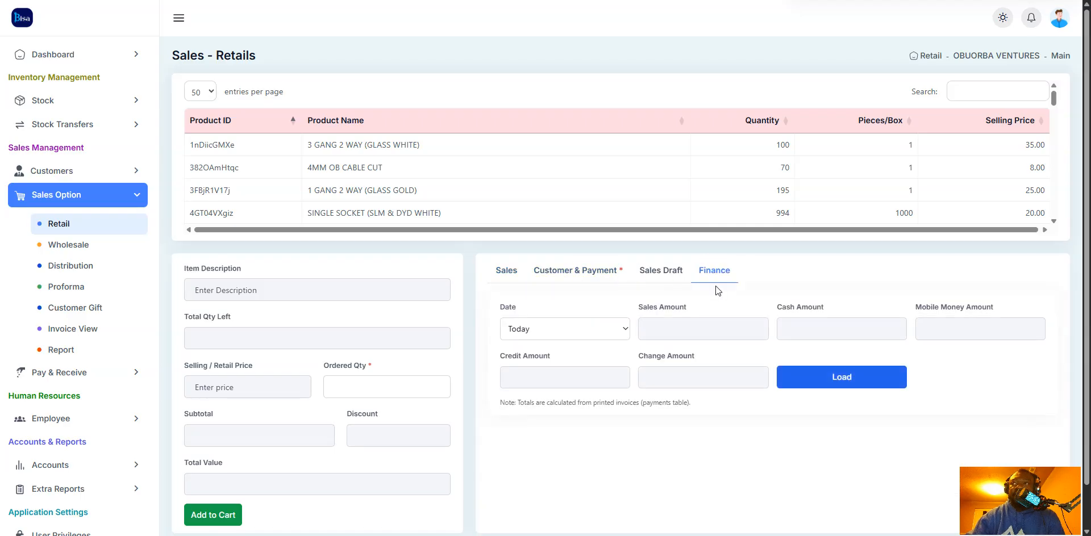
pyautogui.click(507, 274)
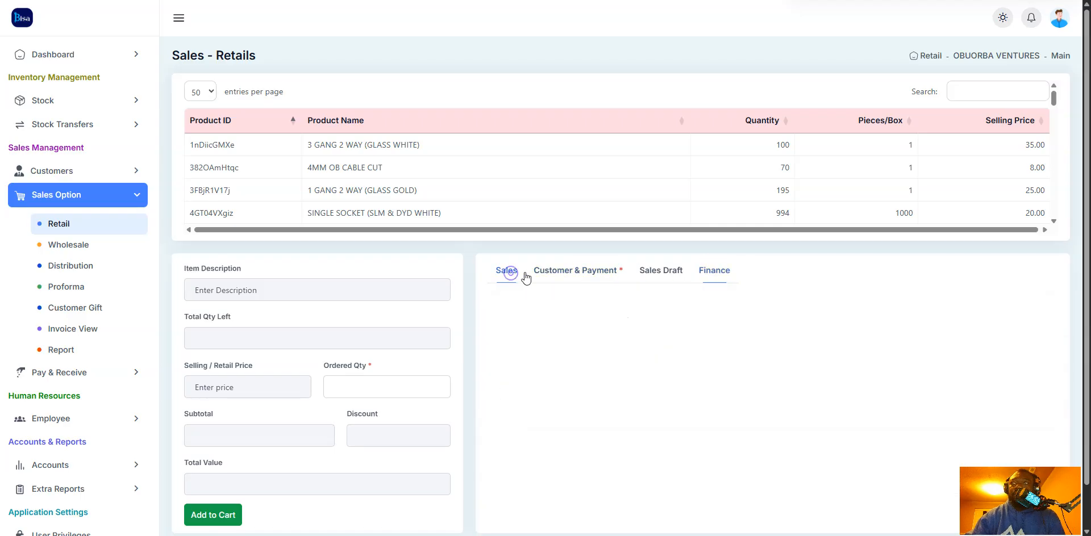
# Step: Fill the sale's customer details by picking an existing customer further down the customer list
pyautogui.click(582, 279)
pyautogui.scroll(-5, 692, 370)
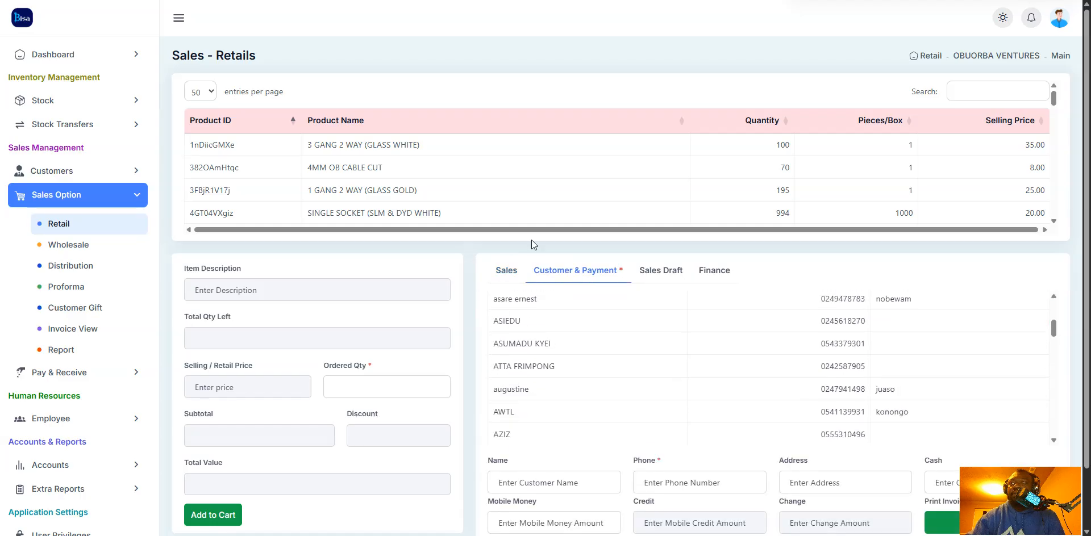
pyautogui.scroll(-3, 932, 206)
pyautogui.scroll(-3, 1019, 287)
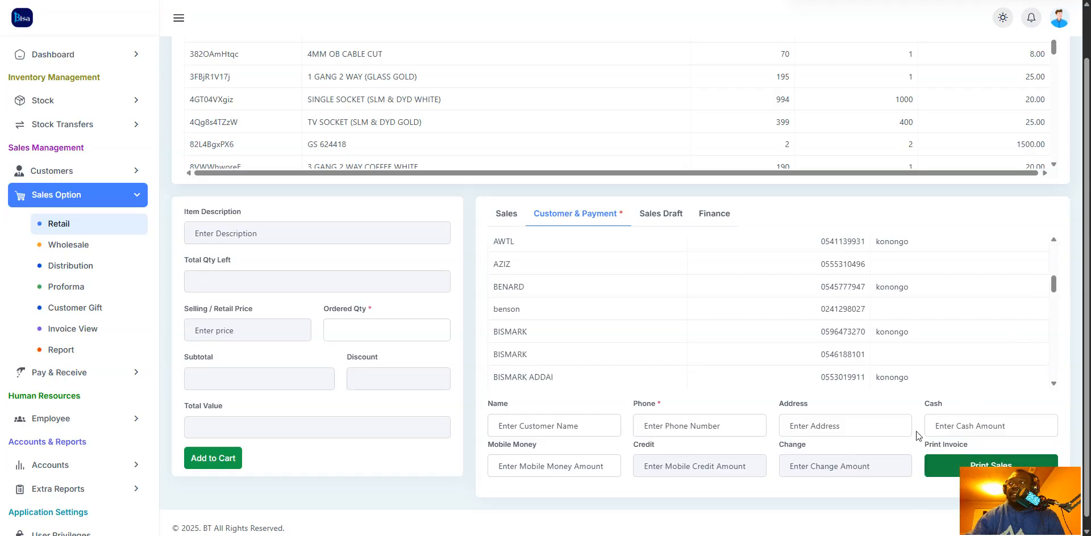
pyautogui.click(559, 281)
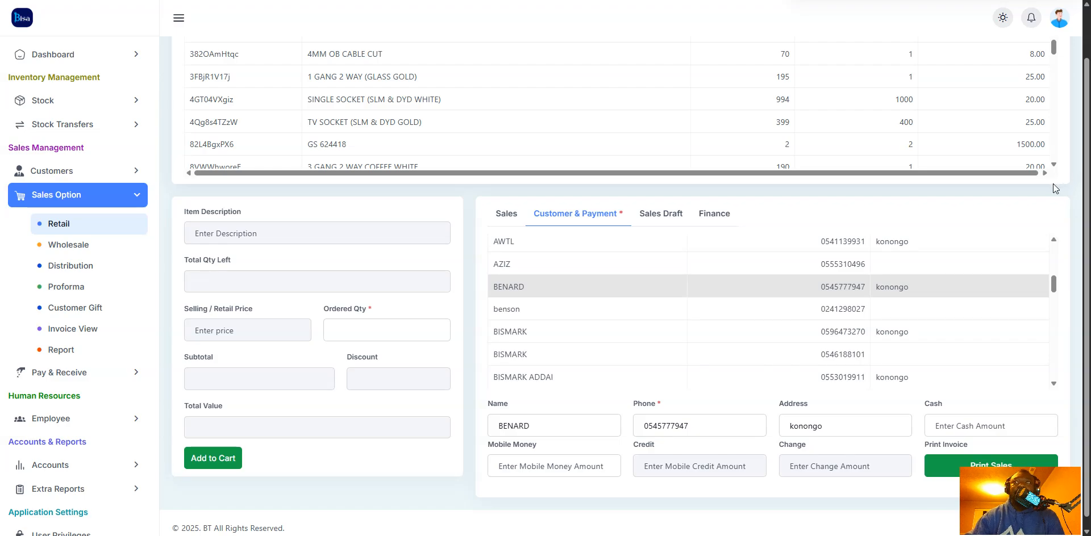
# Step: Search the products for "pvc", add 50 units of PVC BEND to the cart, and show the sales cart
pyautogui.scroll(1, 1049, 197)
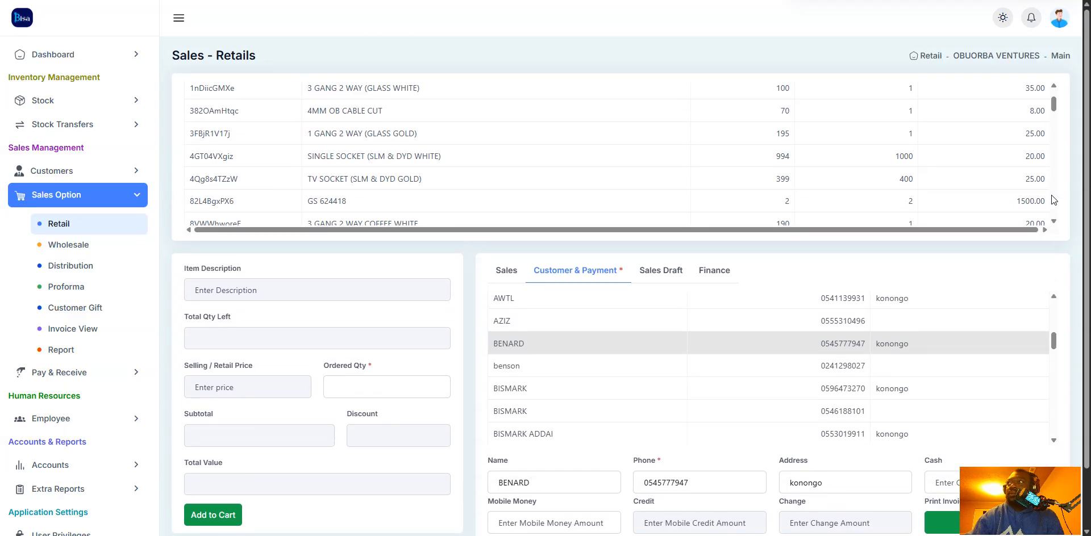
pyautogui.scroll(2, 557, 134)
pyautogui.click(969, 86)
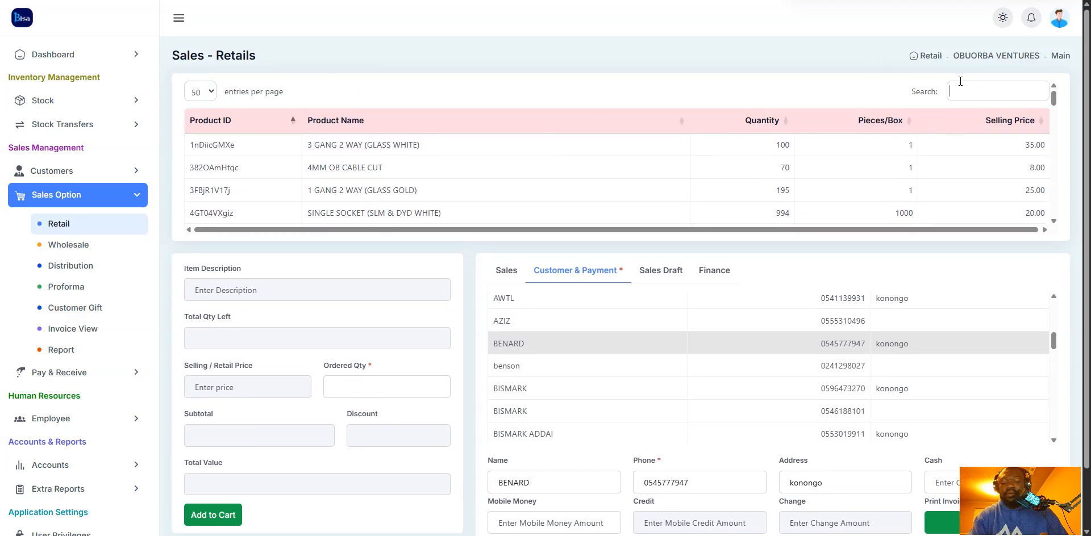
pyautogui.write('pvc')
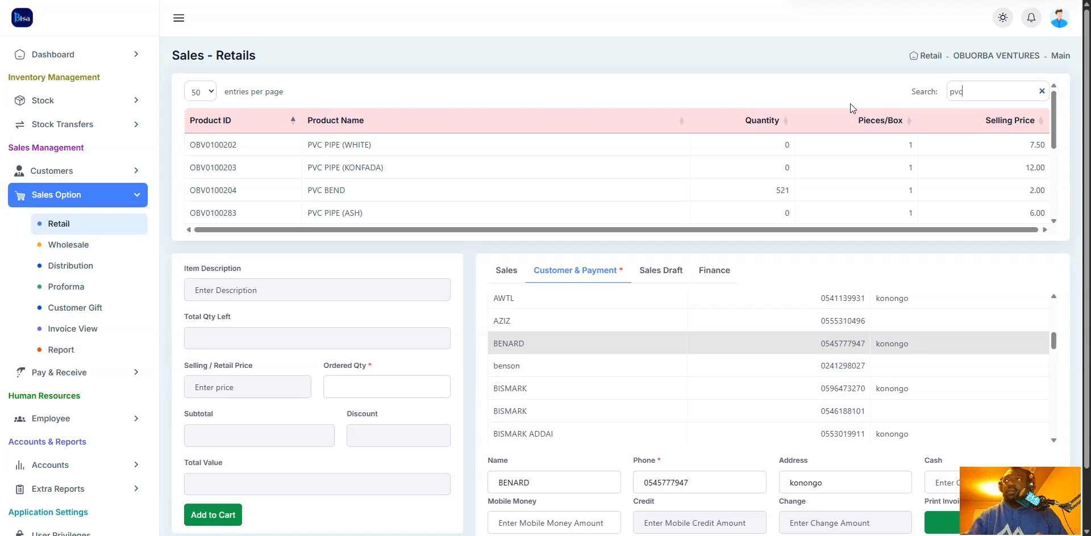
pyautogui.click(390, 186)
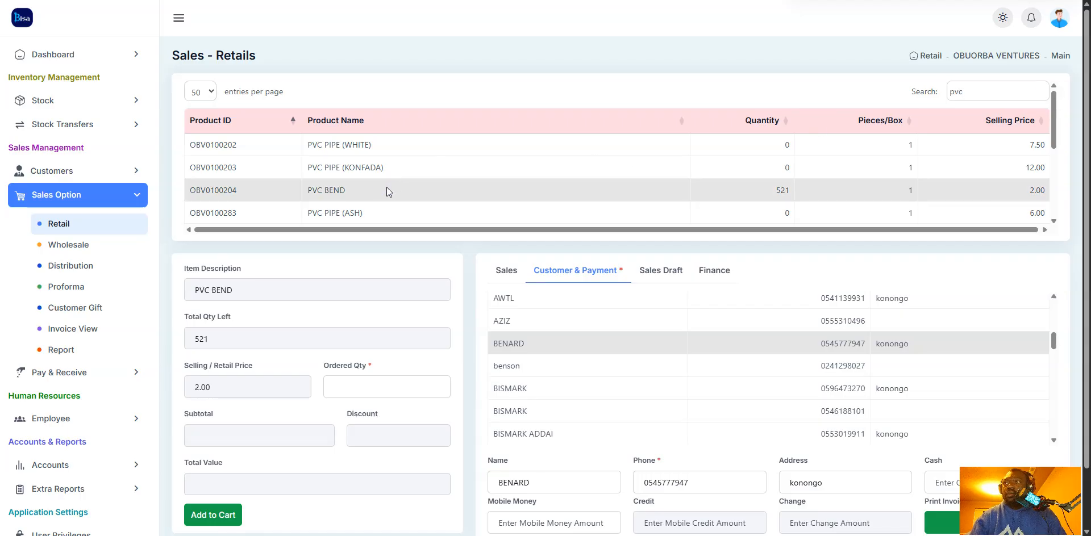
pyautogui.click(363, 392)
pyautogui.write('10')
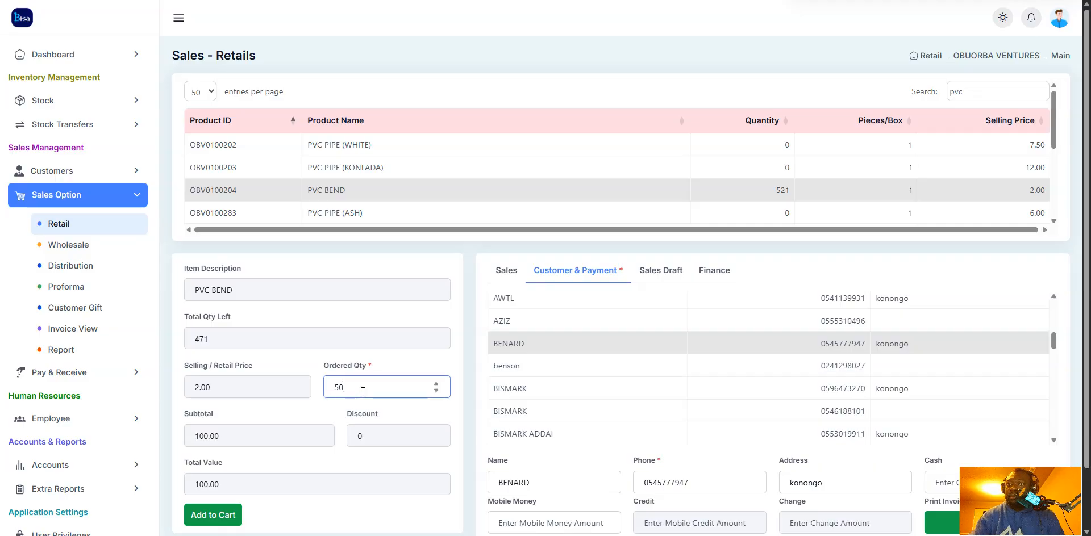
pyautogui.press('Return')
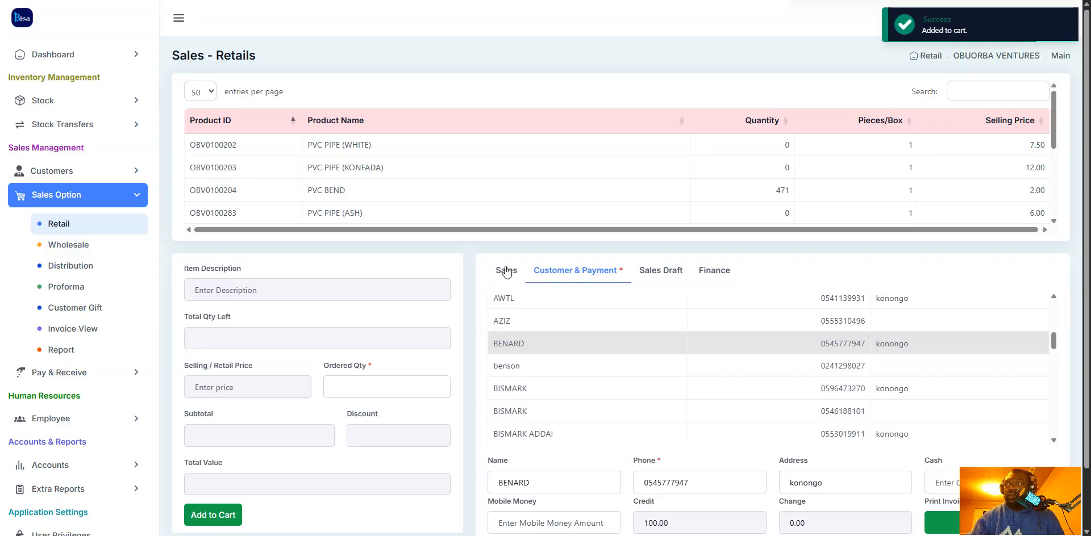
pyautogui.click(506, 271)
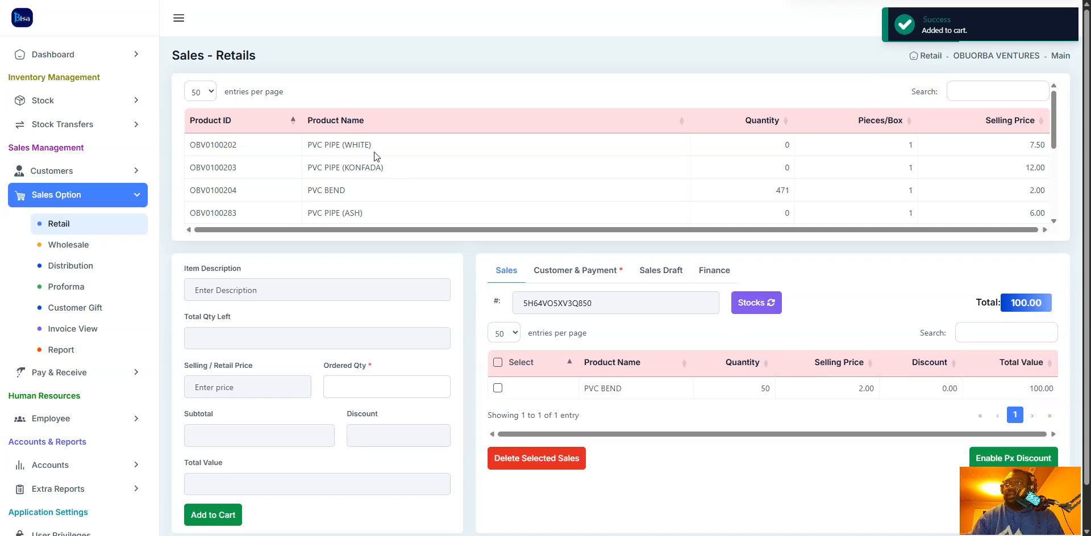
# Step: Search the products for "mu" and add 2 units of MULTI SOCKET to the cart
pyautogui.click(1009, 90)
pyautogui.write('mu')
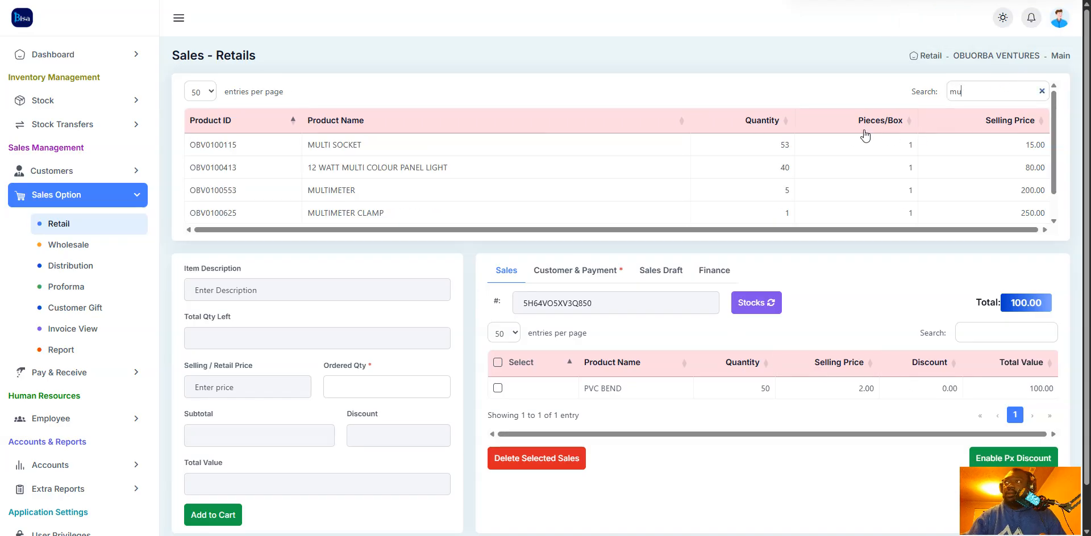
pyautogui.click(800, 146)
pyautogui.click(350, 380)
pyautogui.write('2')
pyautogui.press('Return')
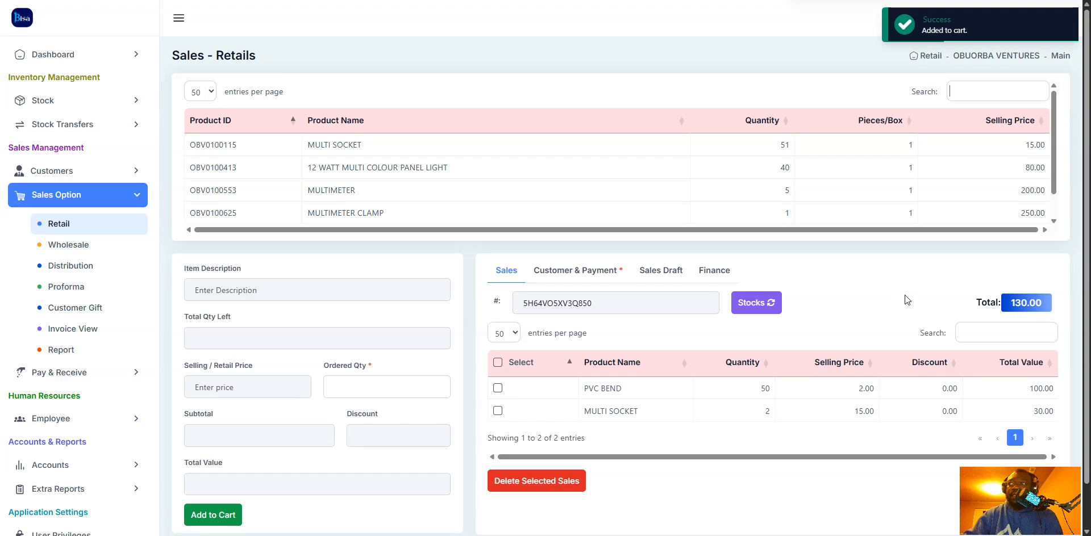
# Step: Search the customer list by phone prefix and select the matching customer who has no address for this sale
pyautogui.click(578, 272)
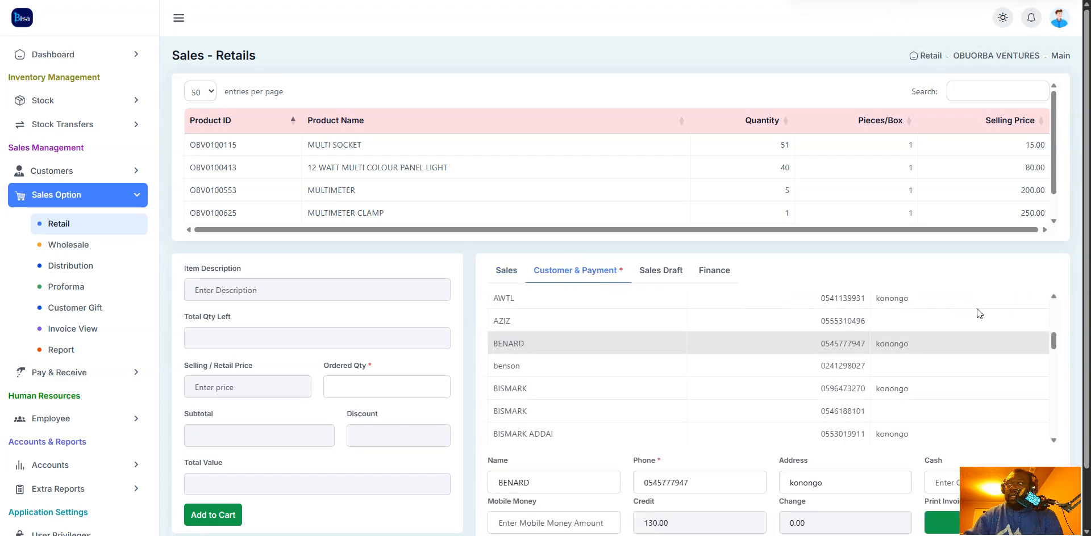
pyautogui.scroll(-5, 979, 312)
pyautogui.scroll(6, 1000, 341)
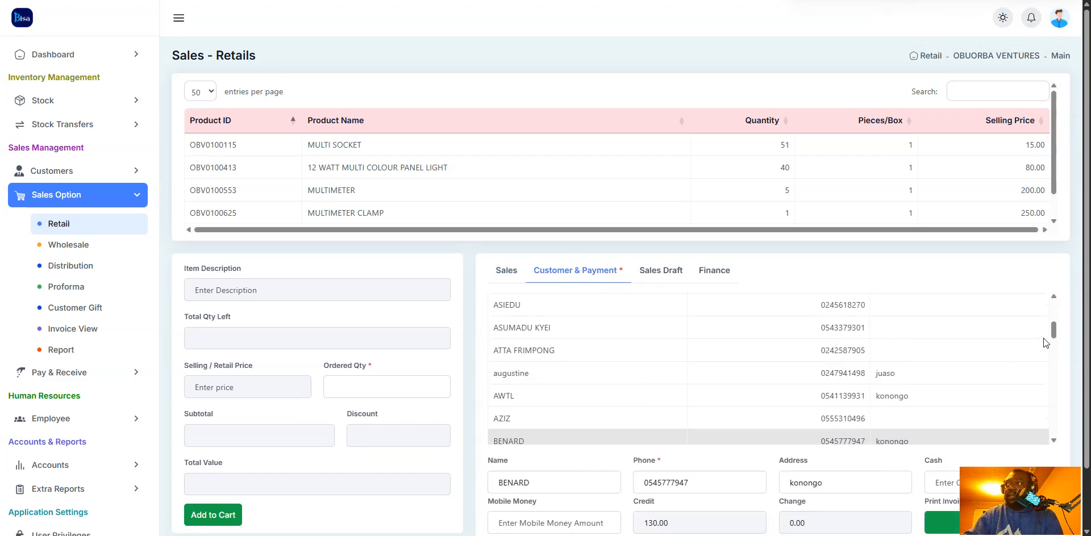
pyautogui.click(976, 301)
pyautogui.write('0244')
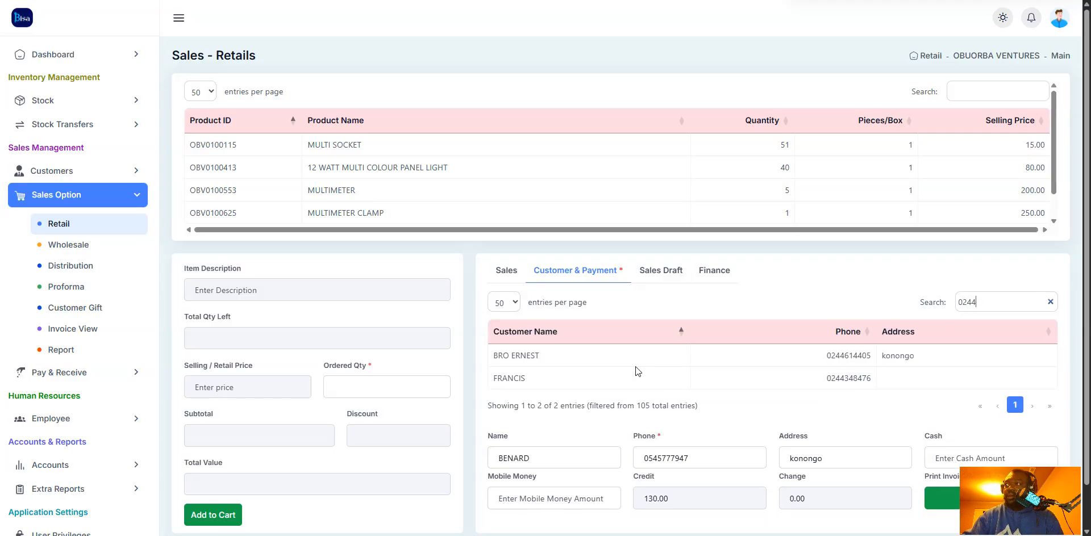
pyautogui.click(635, 379)
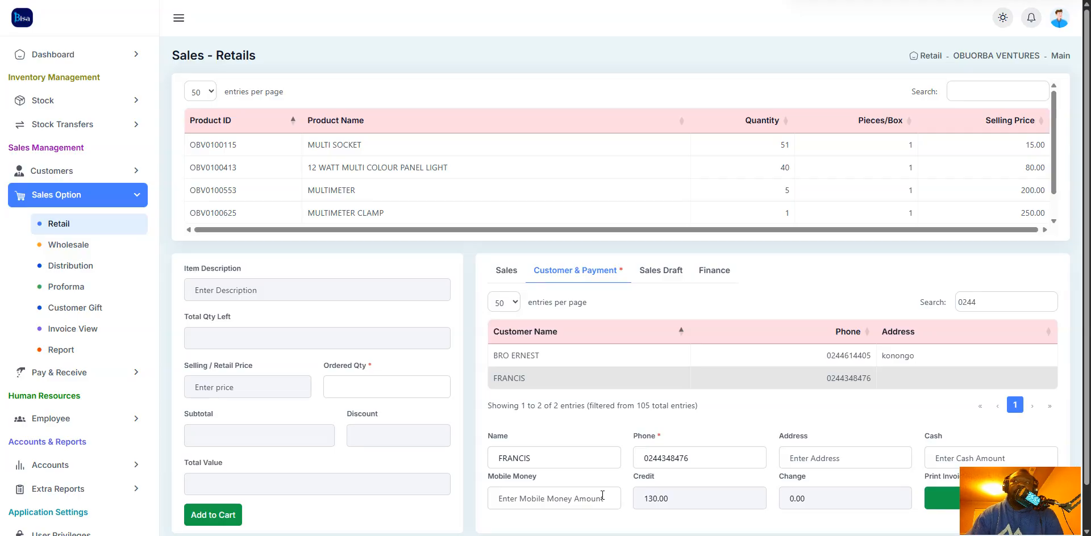
# Step: Compare the Credit amount in the payment details with the total of the sales cart
pyautogui.moveTo(682, 499); pyautogui.dragTo(637, 499)
pyautogui.click(695, 499)
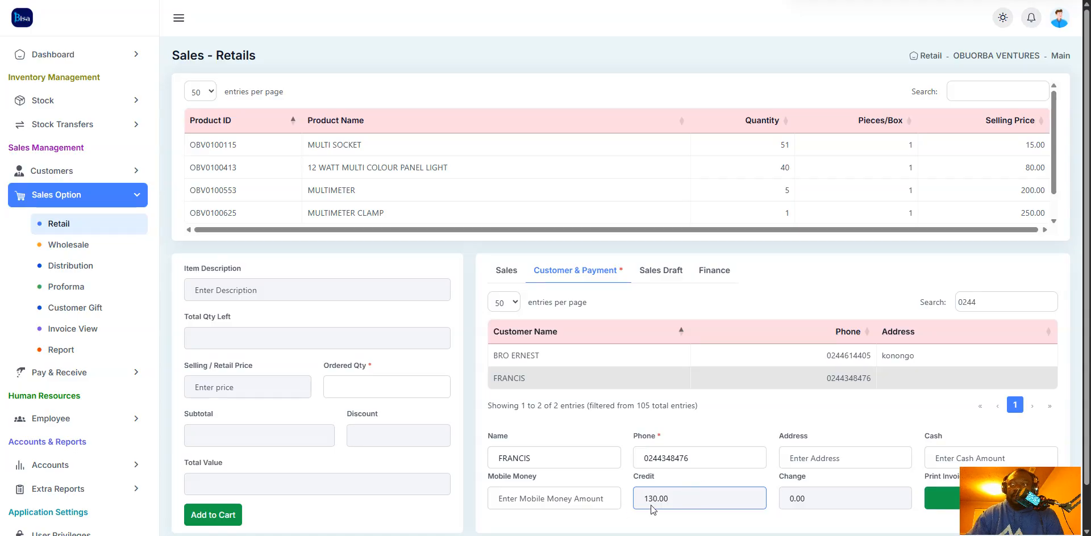
pyautogui.click(494, 272)
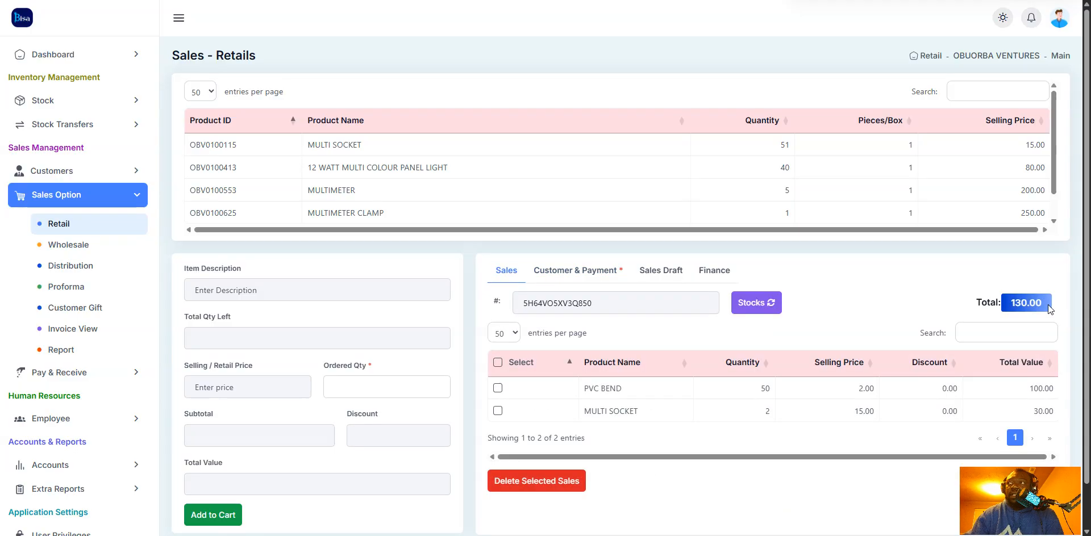
pyautogui.click(567, 271)
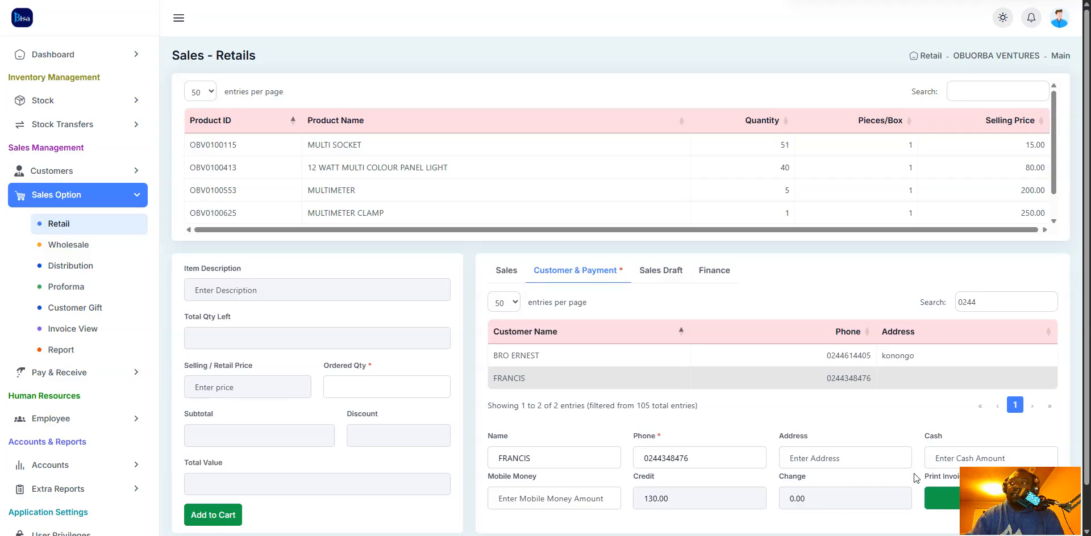
# Step: Examine the Mobile Money, Cash, Change and Credit fields of the payment details
pyautogui.click(545, 503)
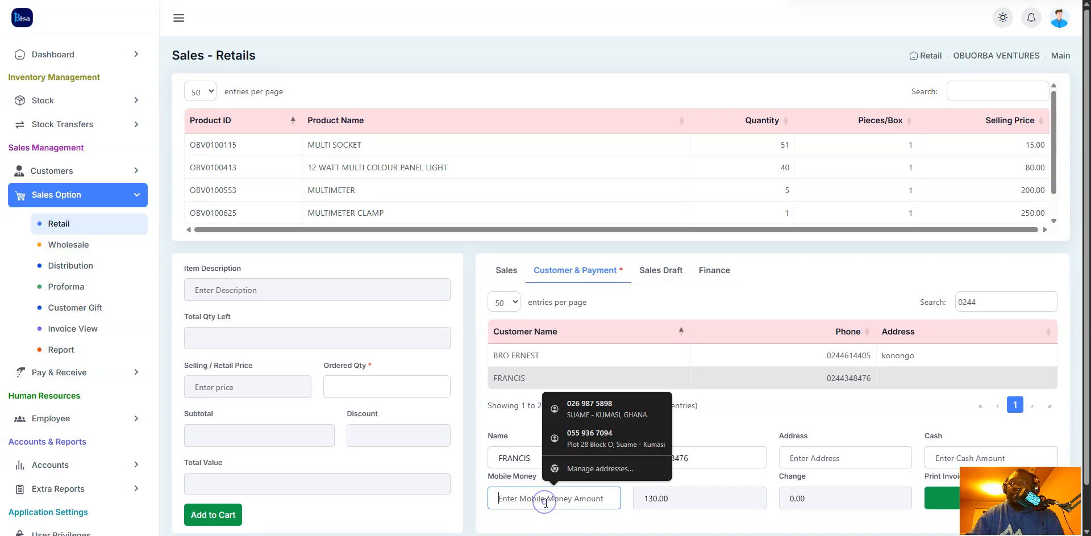
pyautogui.click(826, 498)
pyautogui.click(954, 457)
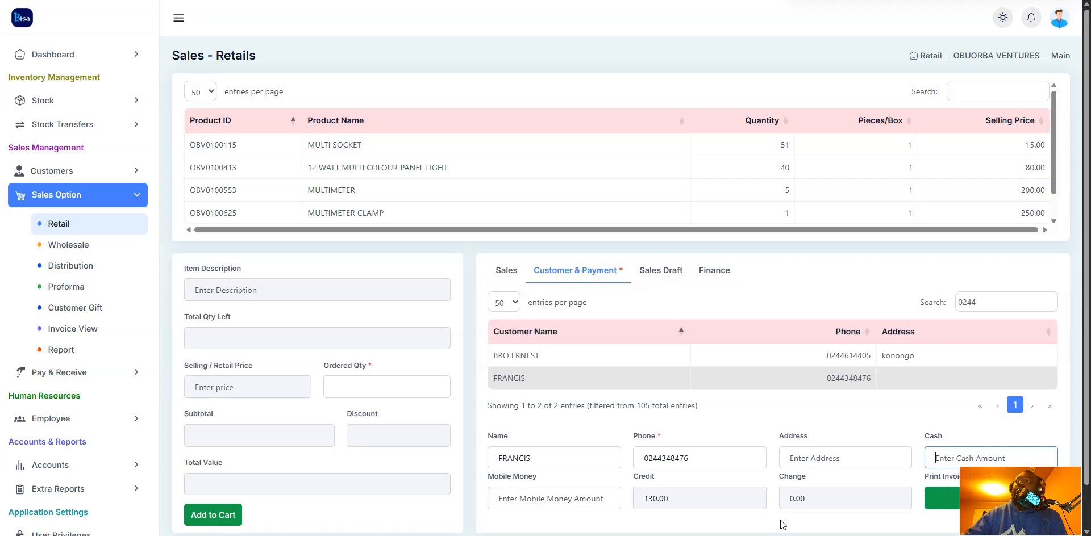
pyautogui.click(513, 498)
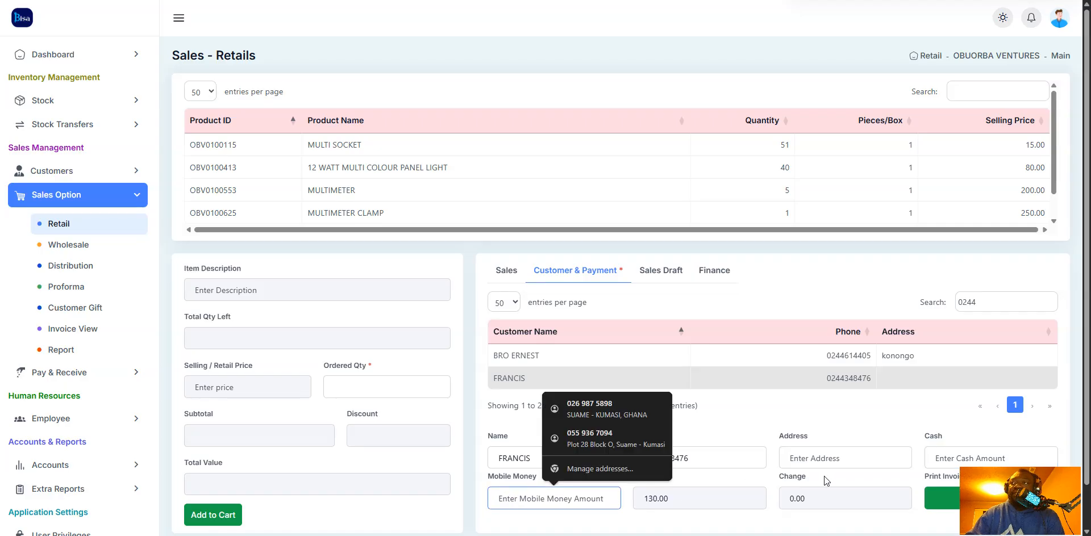
pyautogui.click(938, 458)
pyautogui.click(588, 498)
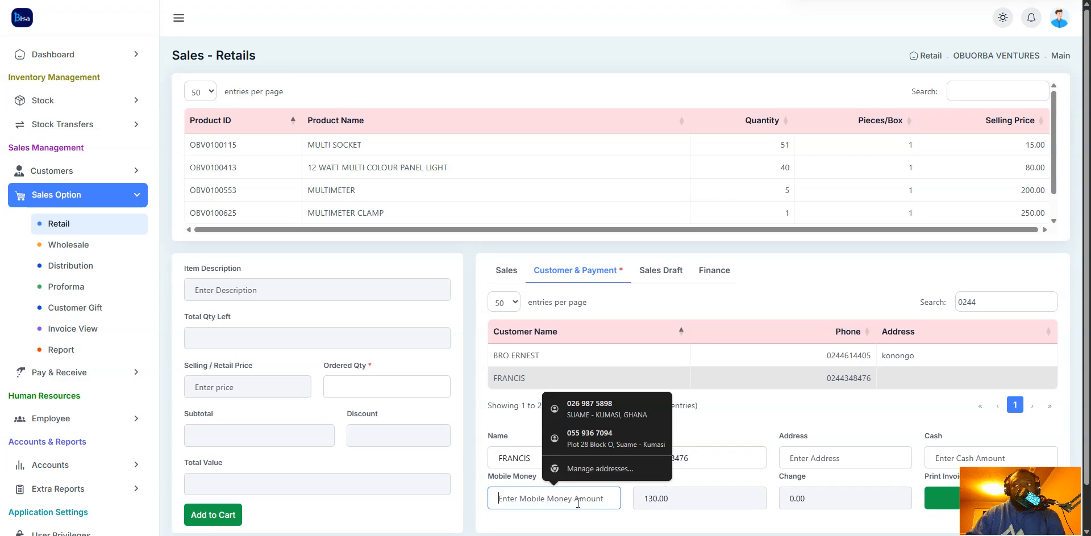
pyautogui.click(942, 458)
pyautogui.click(710, 502)
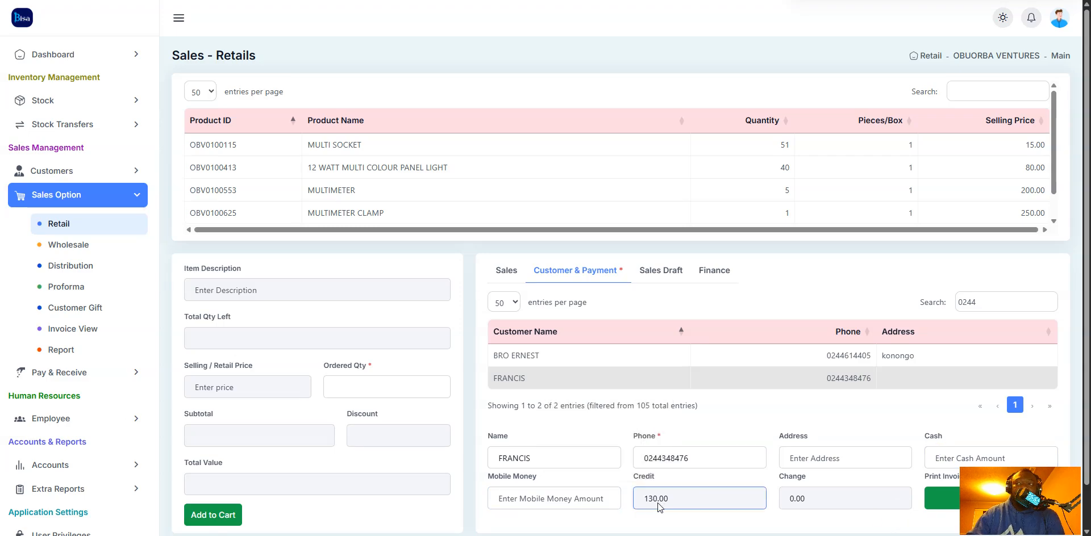
# Step: Enter a cash payment of 200 for the sale and check the Change field
pyautogui.click(938, 458)
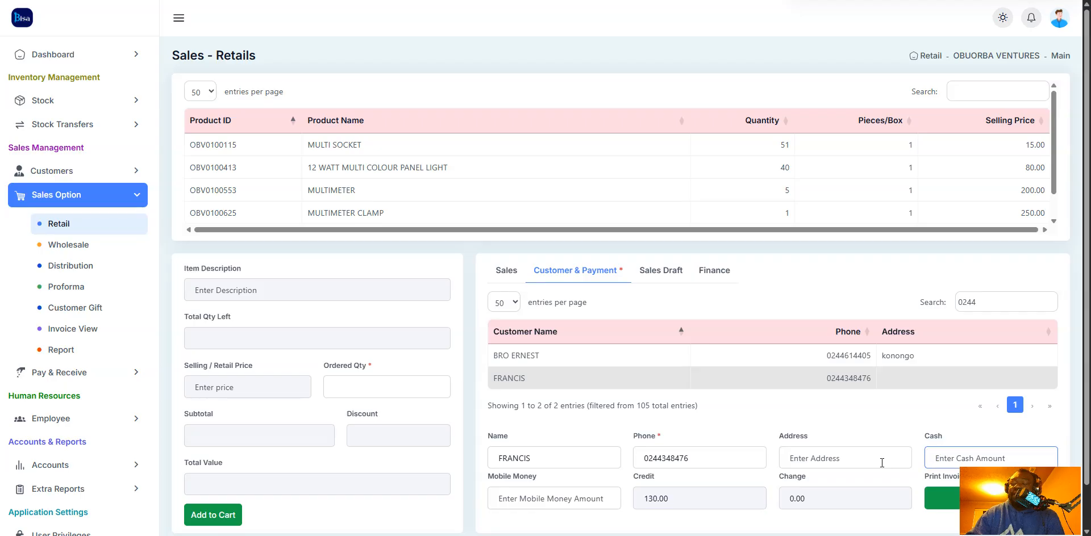
pyautogui.write('200')
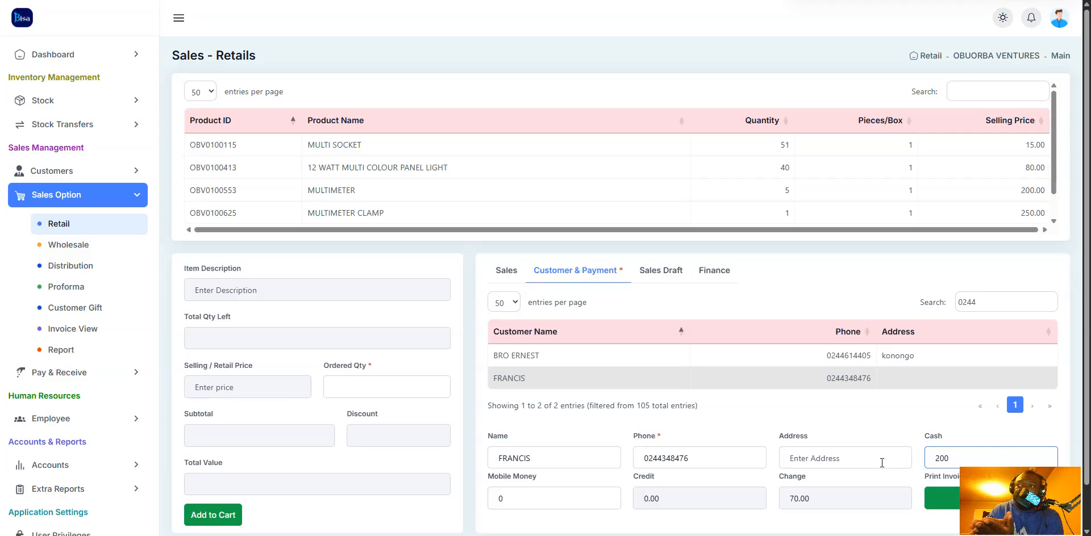
pyautogui.click(827, 504)
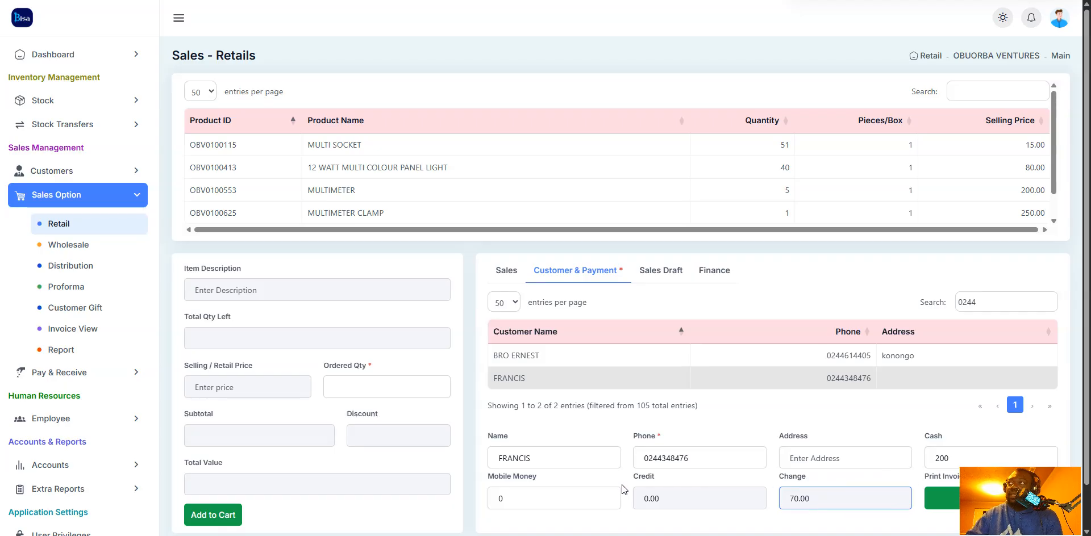
# Step: Print the sale's invoice and review both pages of the print preview
pyautogui.click(939, 503)
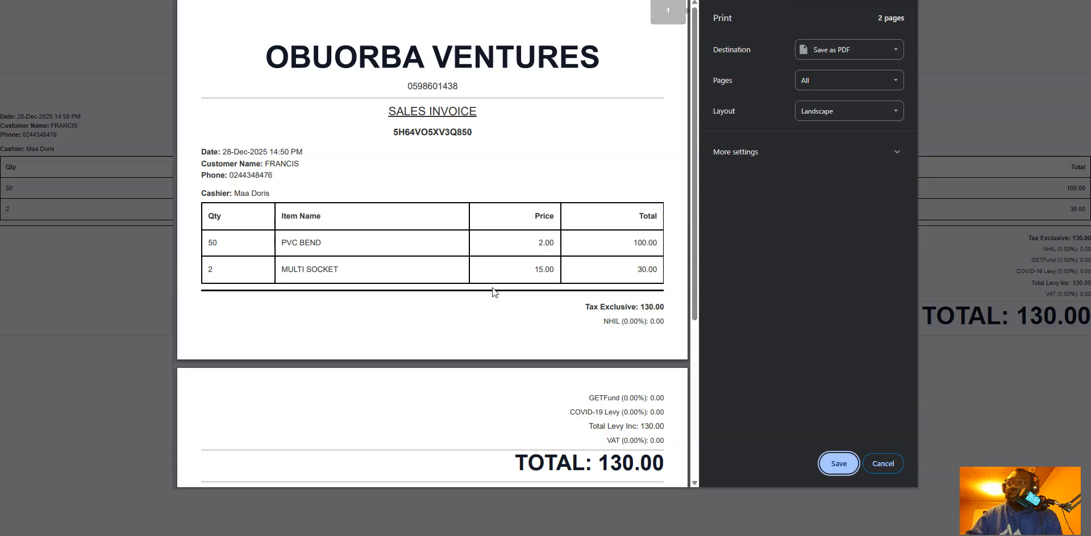
pyautogui.scroll(-2, 494, 293)
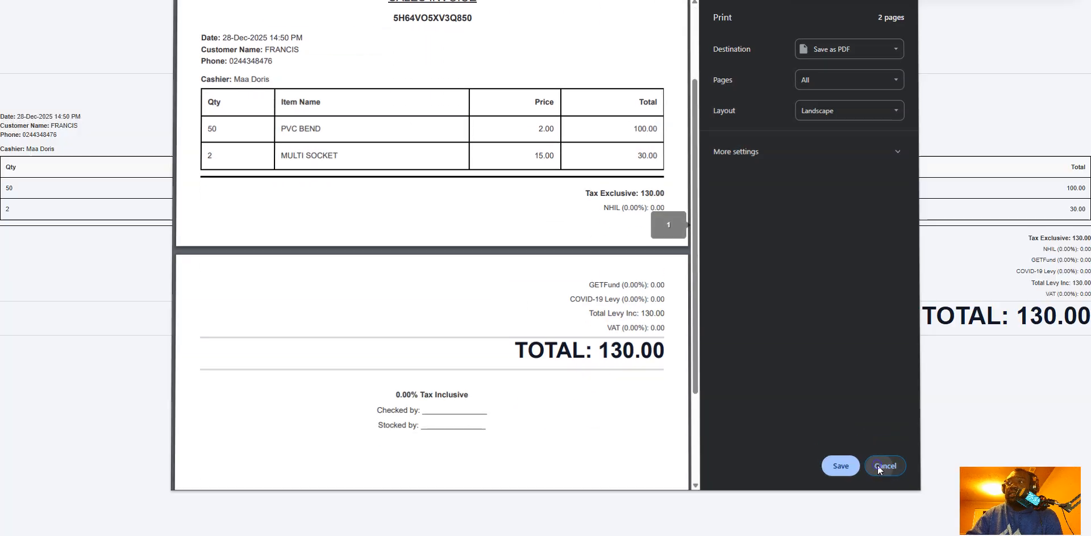
# Step: Dismiss the invoice preview without saving and add 5 units of 1 GANG 2 WAY (GLASS GOLD) to the retail cart
pyautogui.click(882, 465)
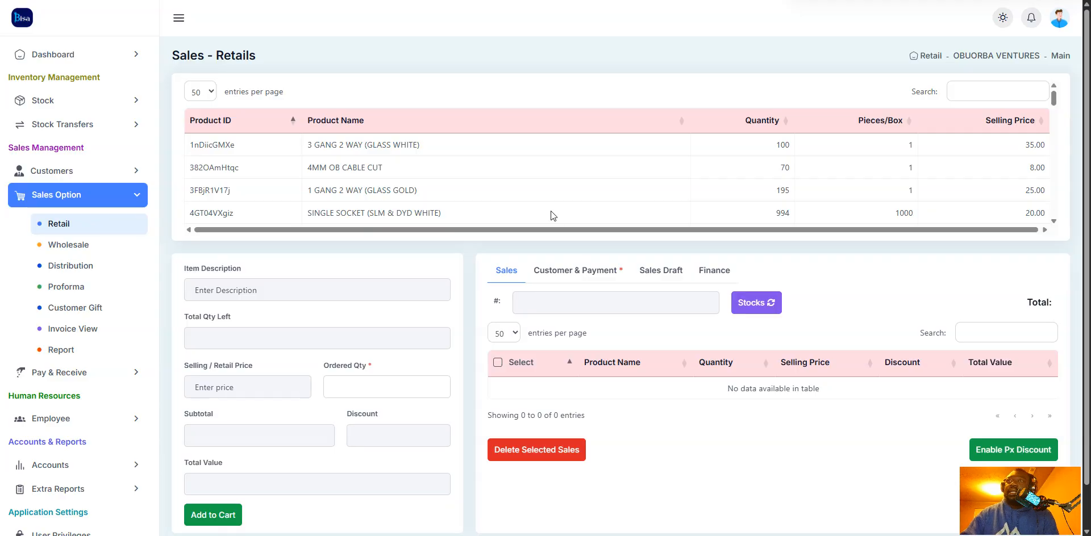
pyautogui.click(530, 188)
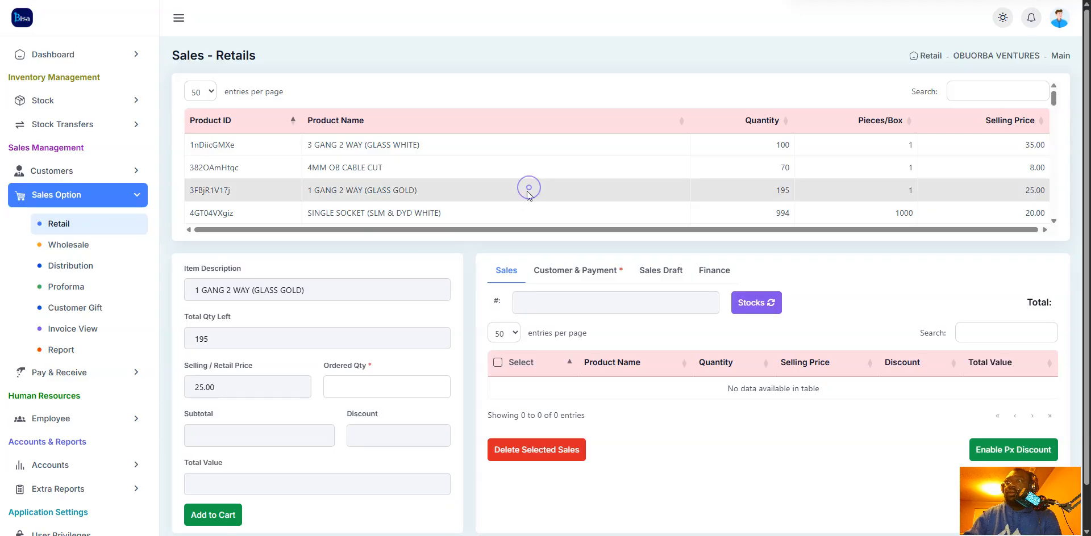
pyautogui.click(361, 383)
pyautogui.write('5')
pyautogui.press('Return')
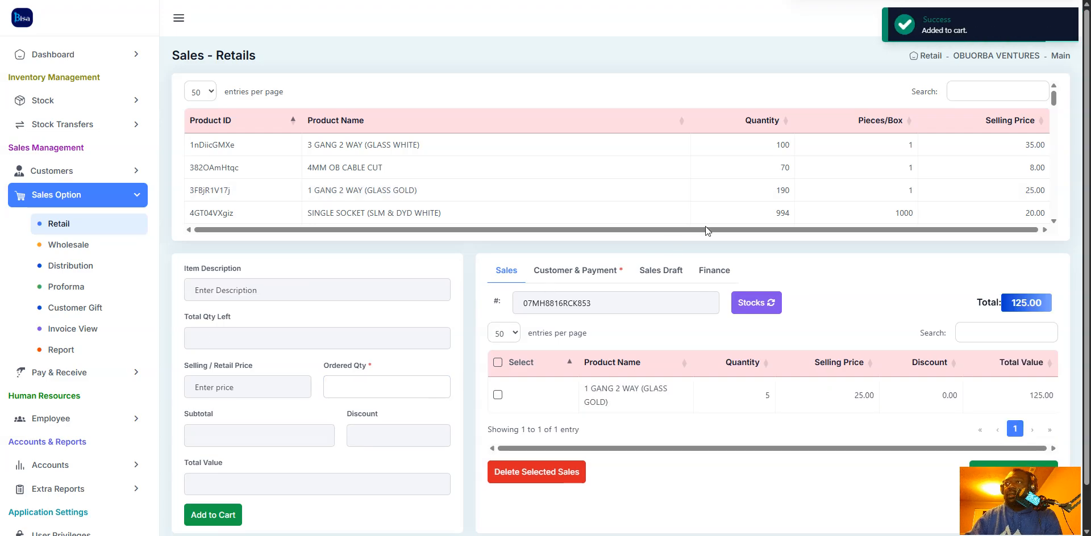
# Step: Add 5 units of SINGLE SOCKET (SLM & DYD WHITE) to the retail cart
pyautogui.click(621, 211)
pyautogui.click(329, 392)
pyautogui.write('5')
pyautogui.press('Return')
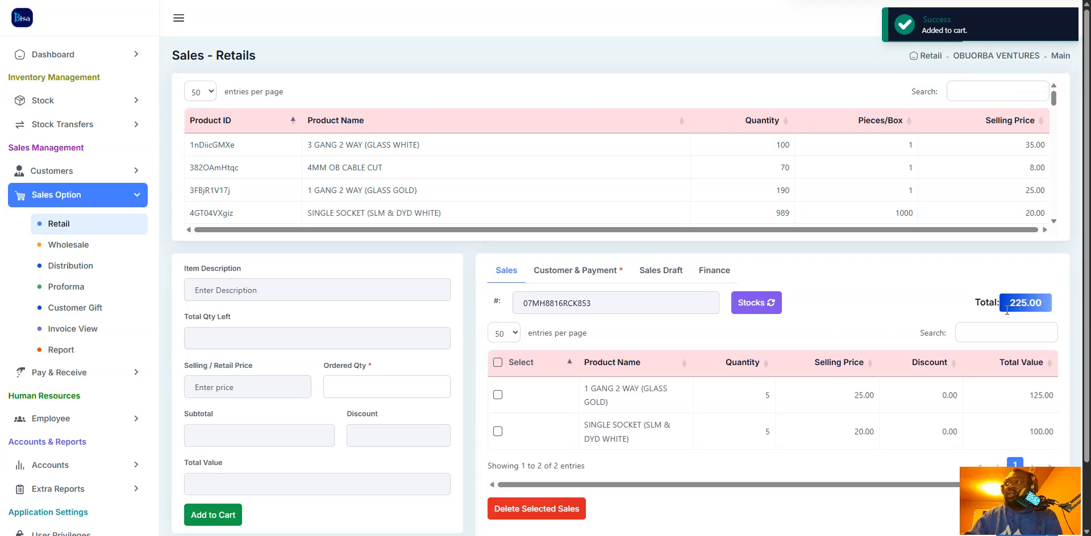
# Step: Assign the sixth customer in the Customer & Payment list to the sale
pyautogui.click(556, 273)
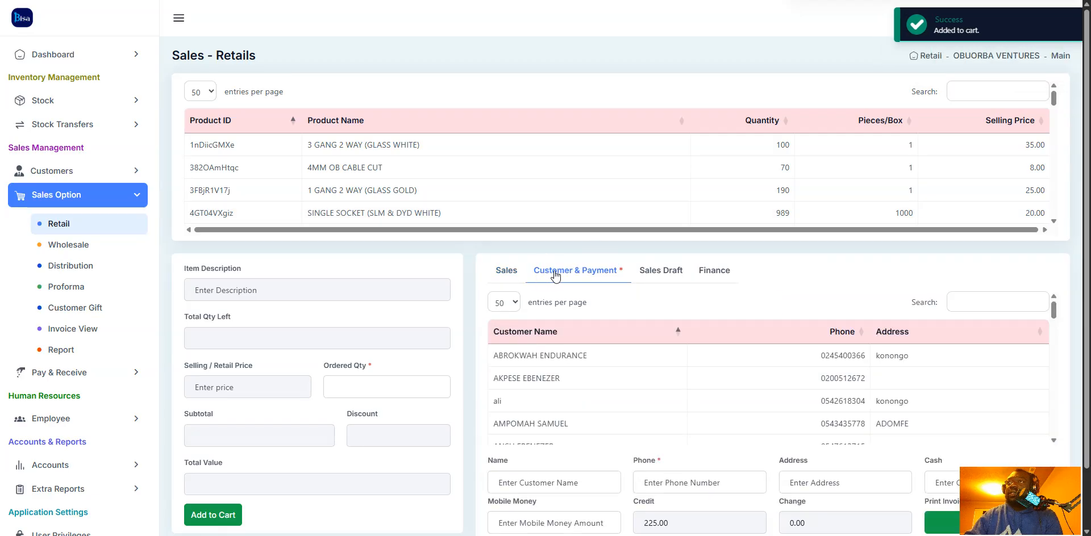
pyautogui.scroll(-2, 739, 341)
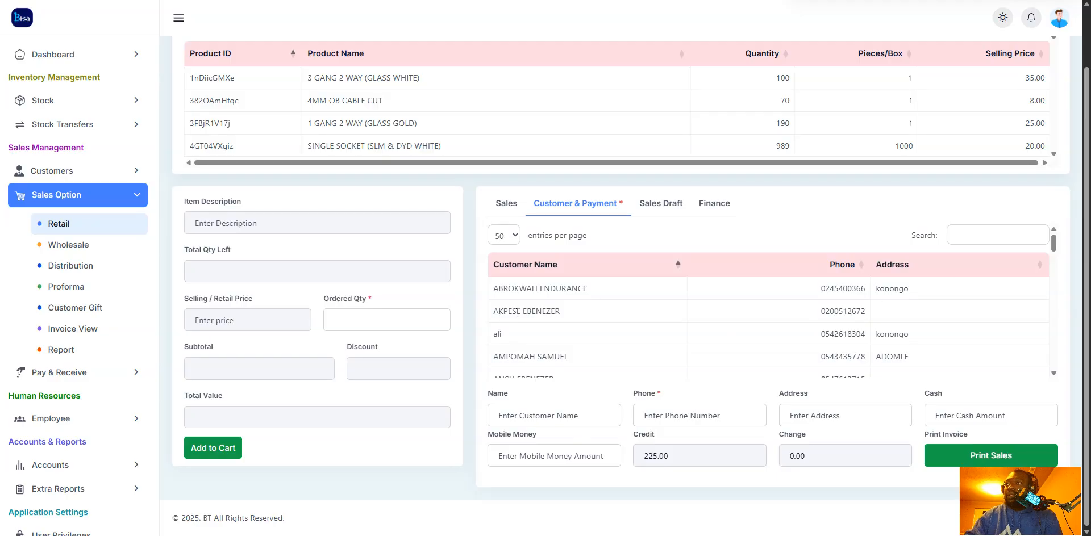
pyautogui.scroll(-1, 656, 338)
pyautogui.scroll(2, 572, 329)
pyautogui.scroll(-3, 530, 324)
pyautogui.click(550, 290)
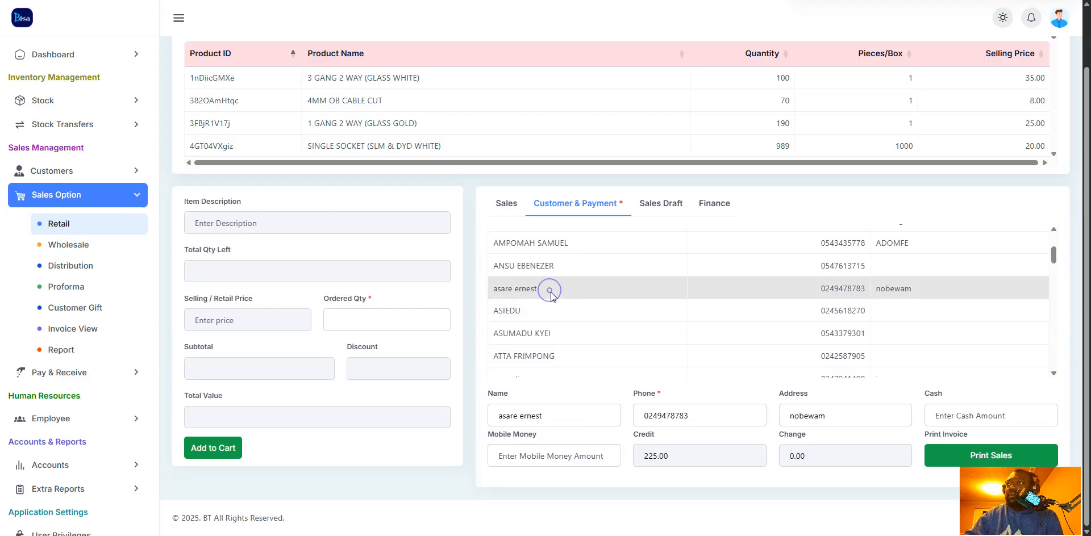
# Step: Split the sale's payment into 100 cash and 125 mobile money
pyautogui.click(945, 415)
pyautogui.write('100')
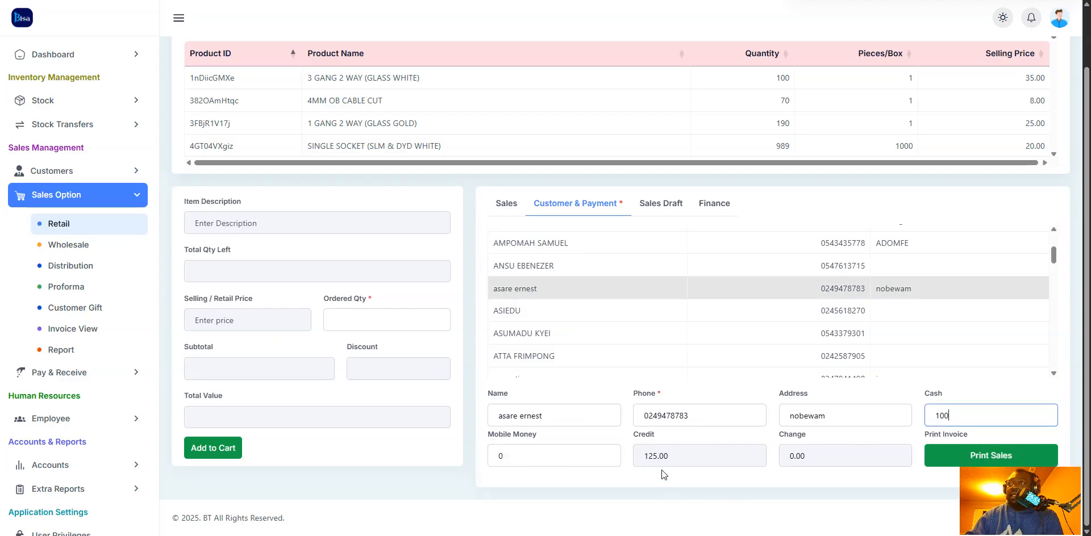
pyautogui.doubleClick(512, 460)
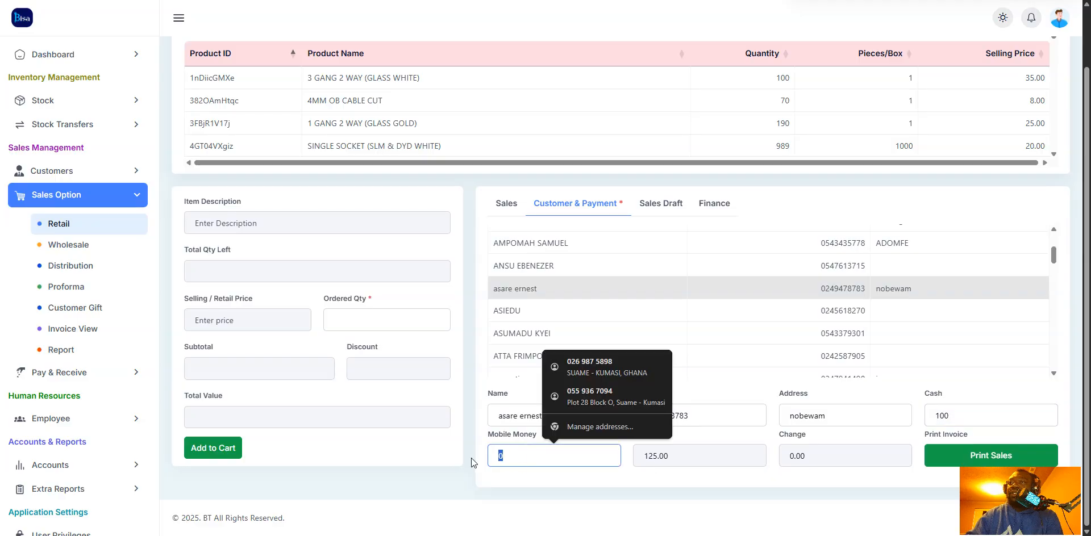
pyautogui.write('125')
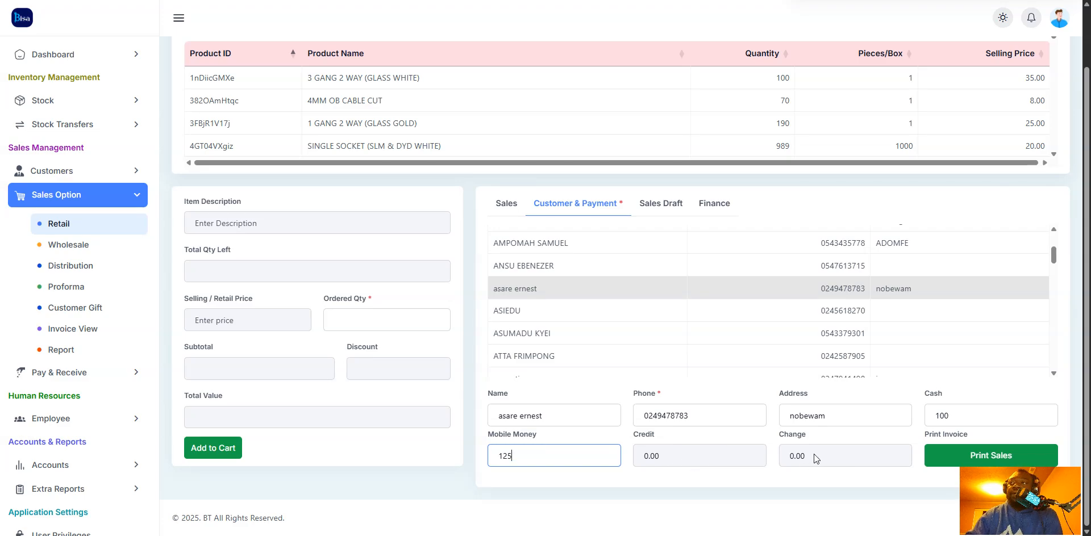
# Step: Set the cash payment to 200 and print the sale's invoice, leaving the print preview without saving
pyautogui.click(964, 415)
pyautogui.write('200')
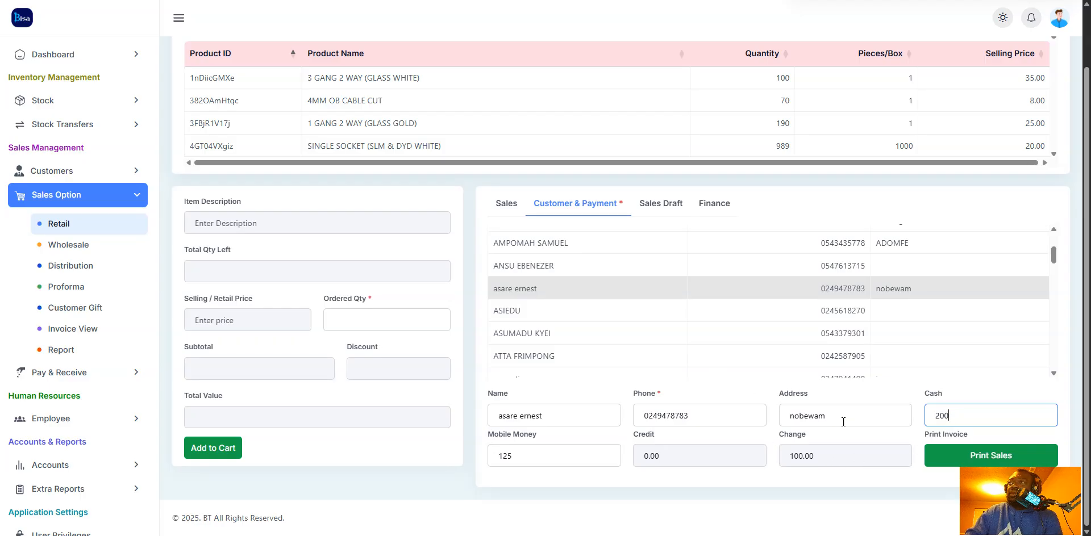
pyautogui.click(960, 455)
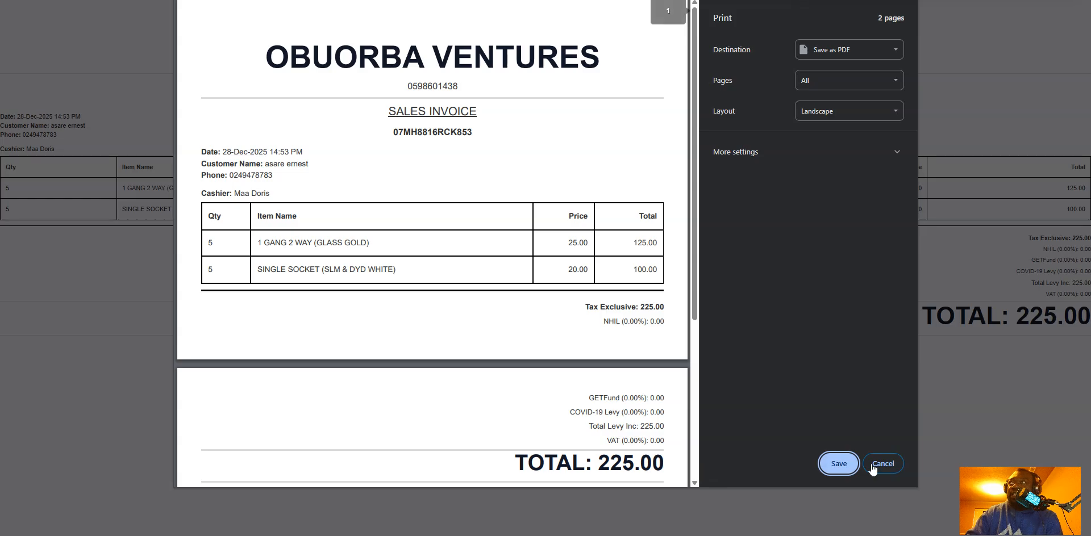
pyautogui.click(886, 463)
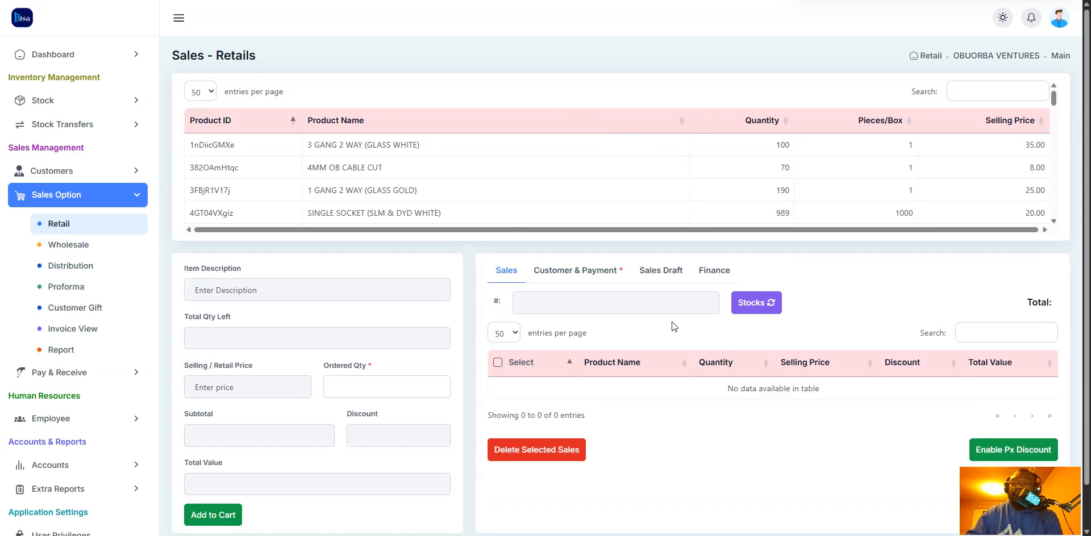
pyautogui.scroll(-2, 963, 395)
pyautogui.click(590, 216)
pyautogui.scroll(-3, 861, 383)
pyautogui.scroll(-1, 964, 455)
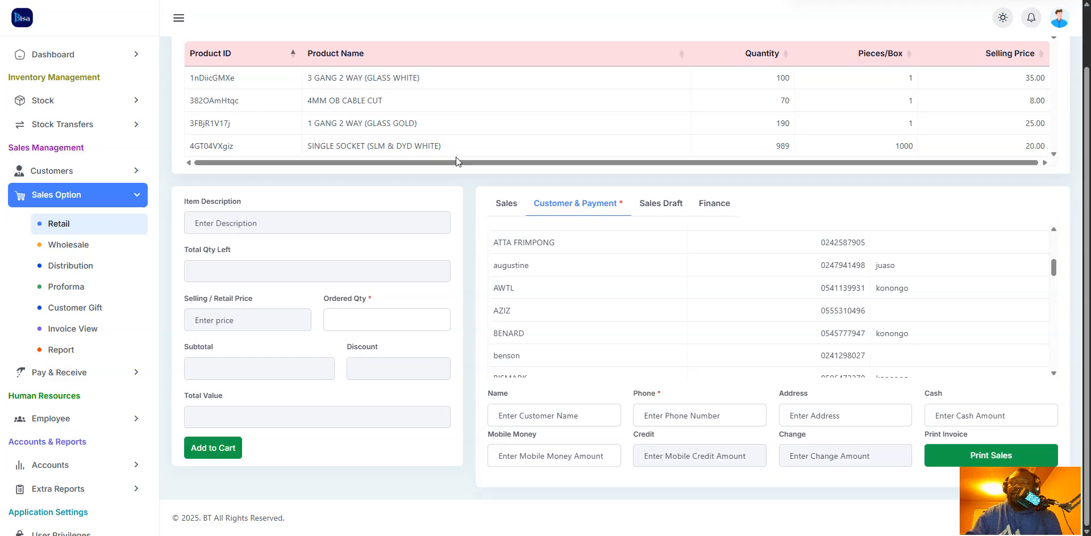
# Step: Load today's finance summary and examine the Sales, Cash, Mobile Money and Change amounts
pyautogui.click(723, 206)
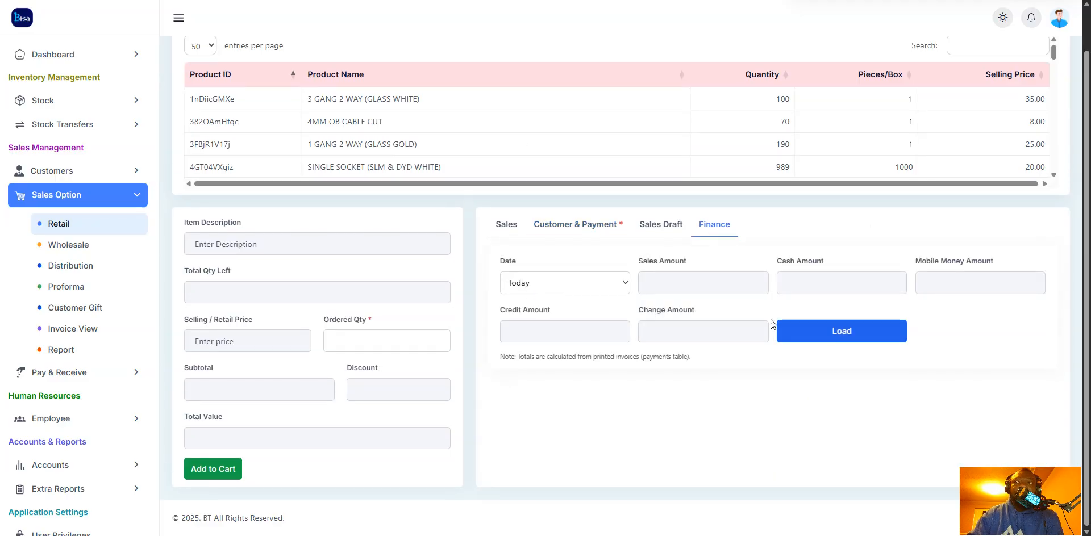
pyautogui.click(850, 344)
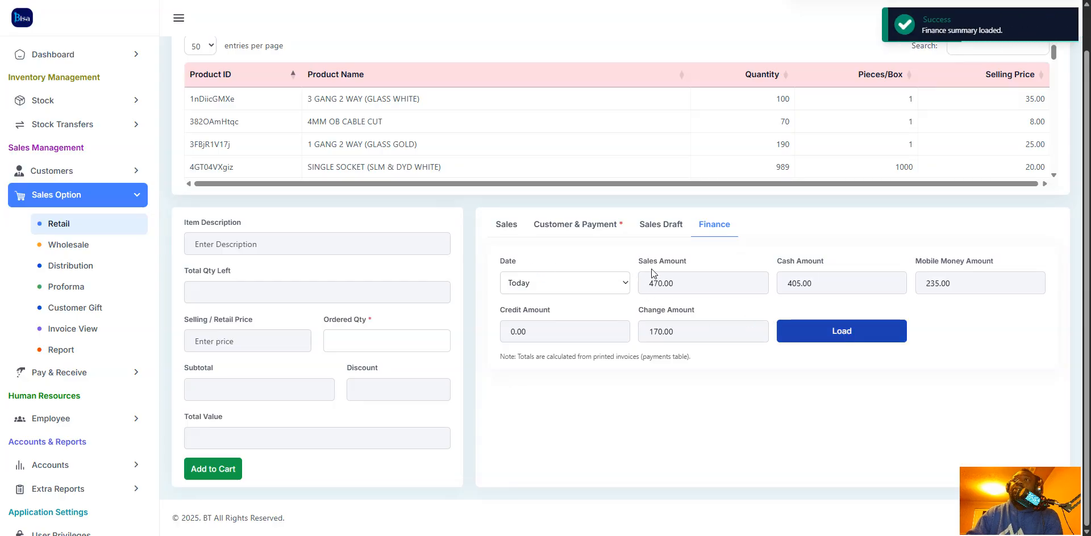
pyautogui.doubleClick(691, 286)
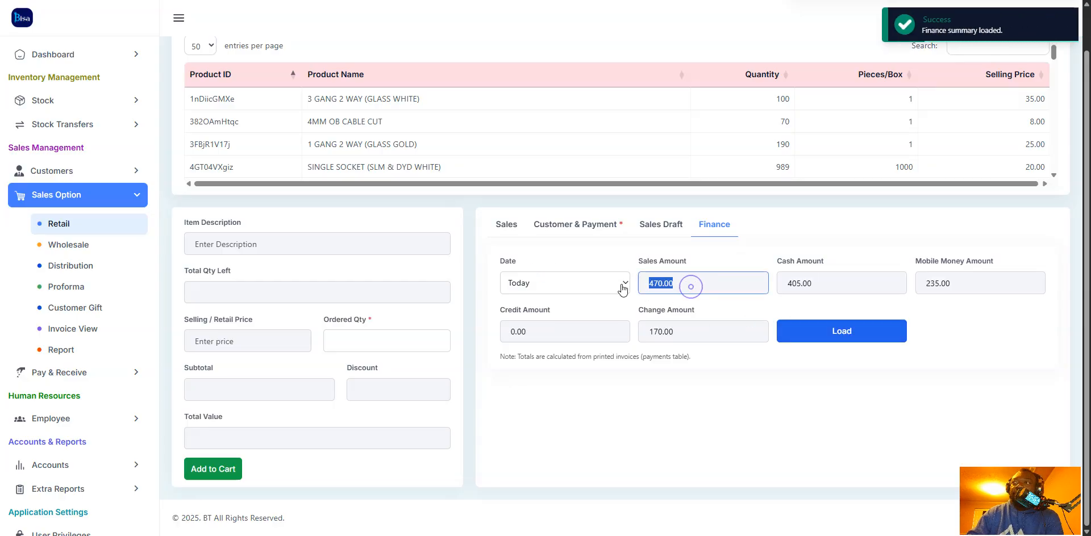
pyautogui.doubleClick(821, 284)
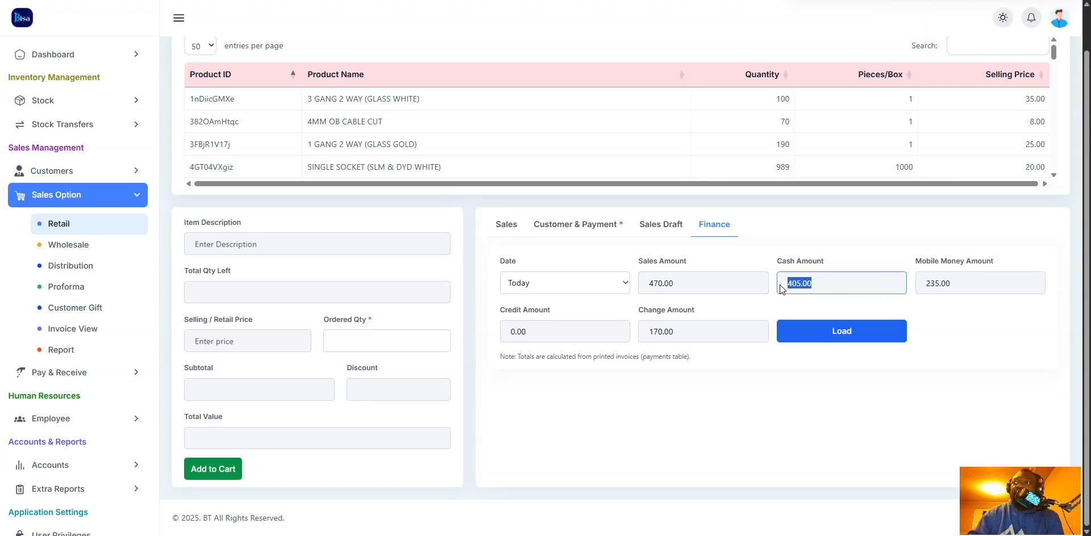
pyautogui.doubleClick(960, 281)
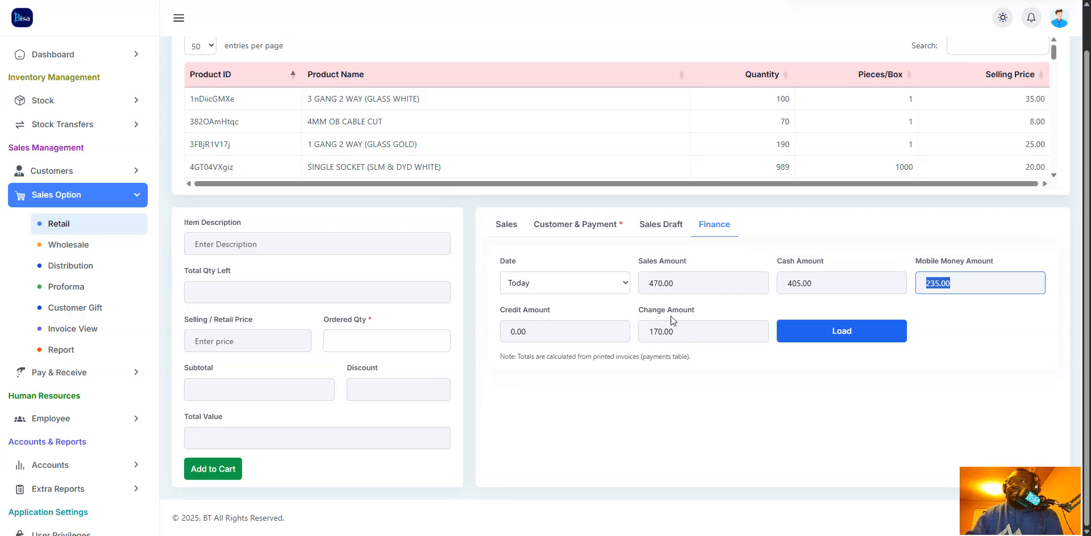
pyautogui.click(688, 334)
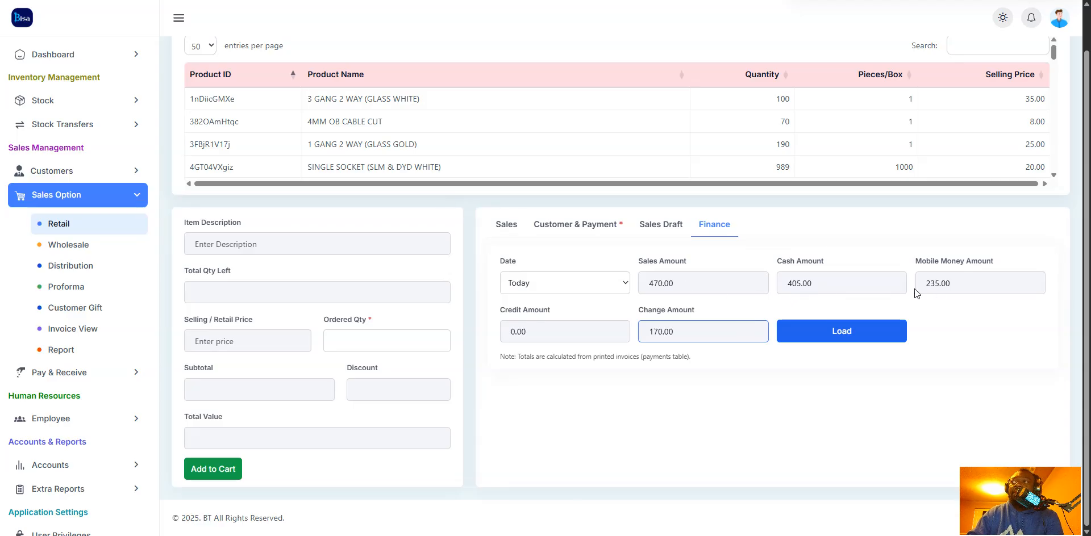
pyautogui.doubleClick(662, 289)
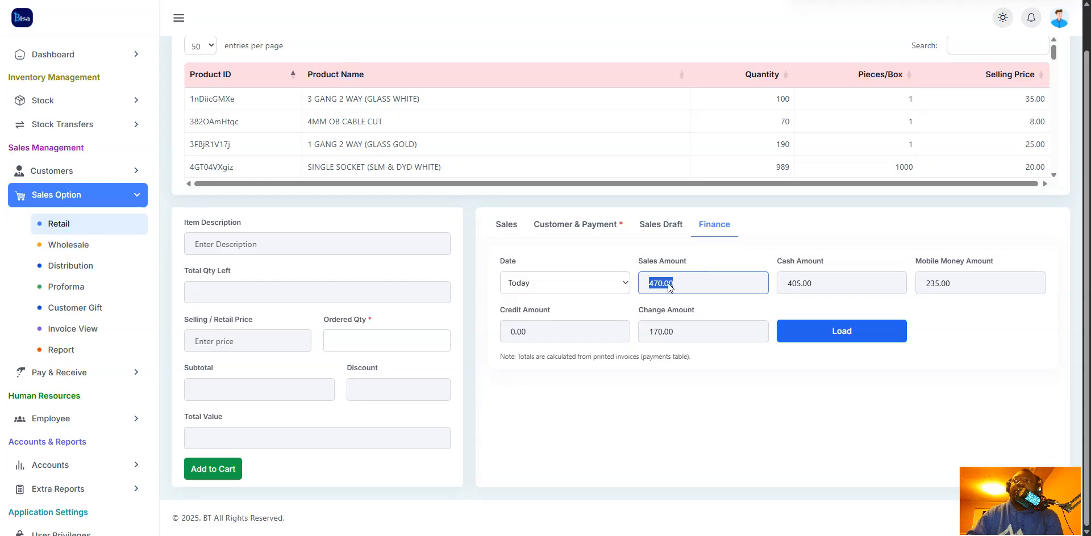
pyautogui.click(724, 356)
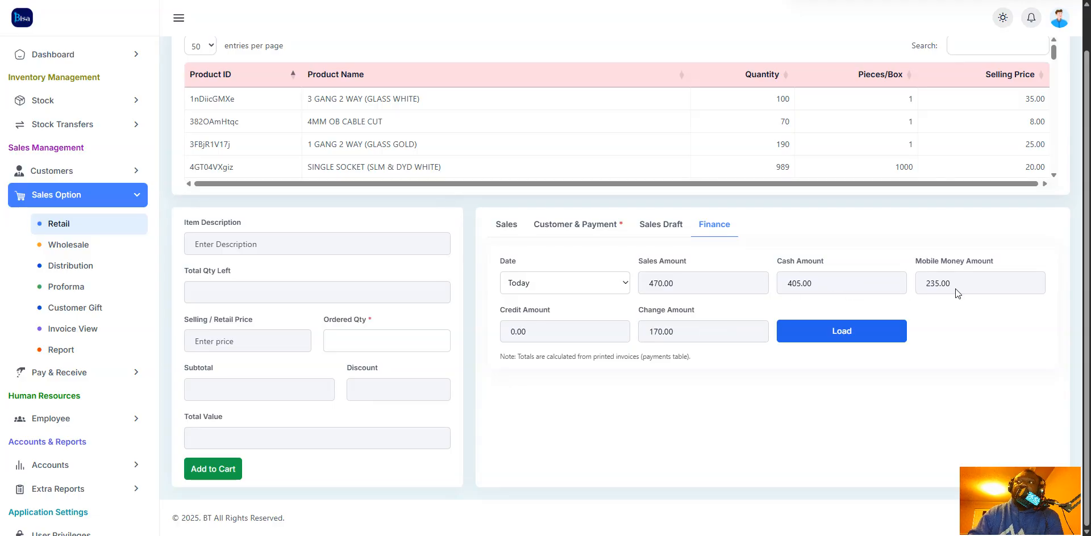
# Step: Load the finance summary for the Week, Month and Year periods in turn
pyautogui.click(591, 283)
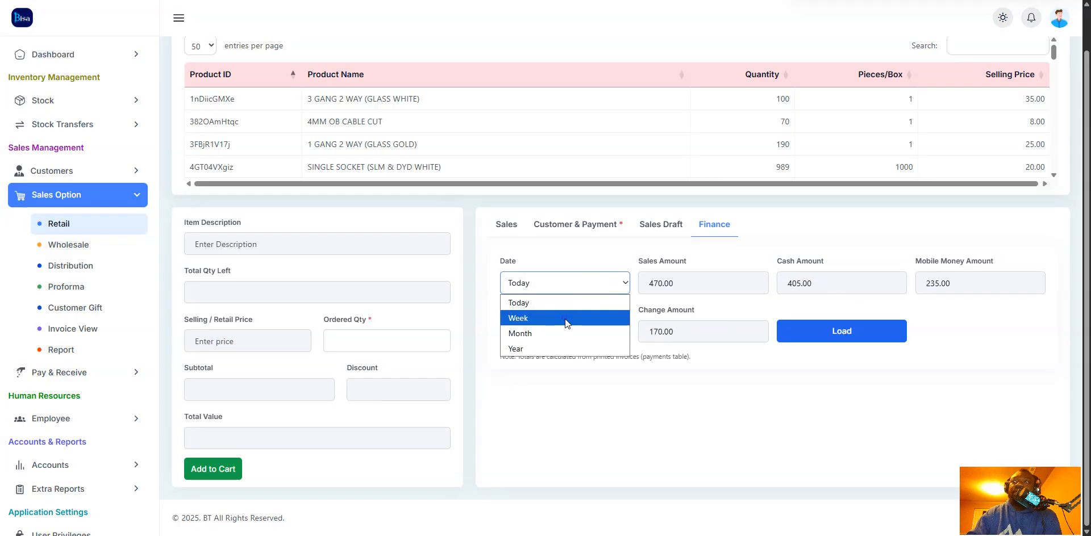
pyautogui.click(565, 318)
pyautogui.click(810, 338)
pyautogui.click(573, 287)
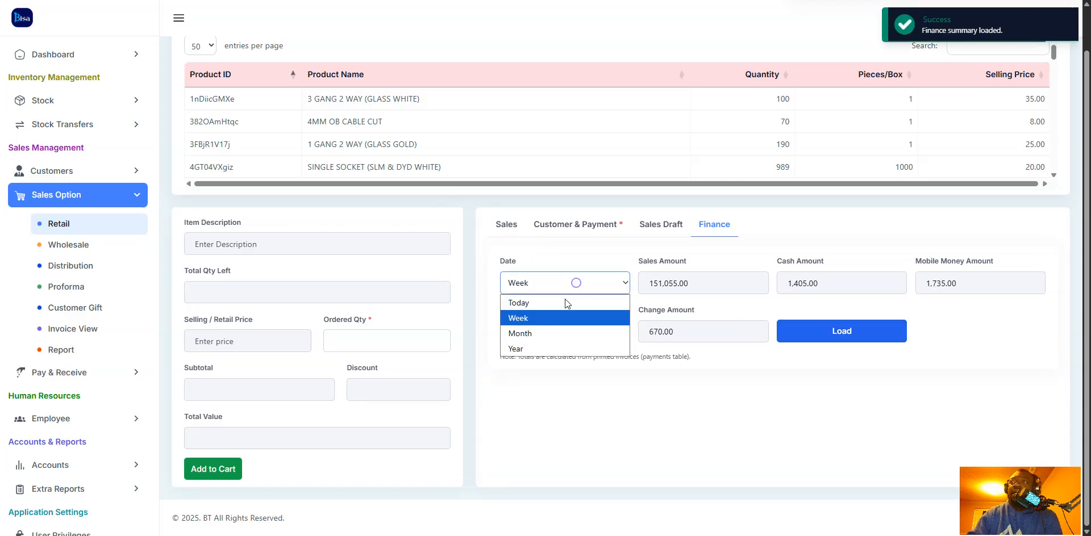
pyautogui.click(550, 334)
pyautogui.click(824, 332)
pyautogui.click(576, 283)
pyautogui.click(550, 349)
pyautogui.click(841, 339)
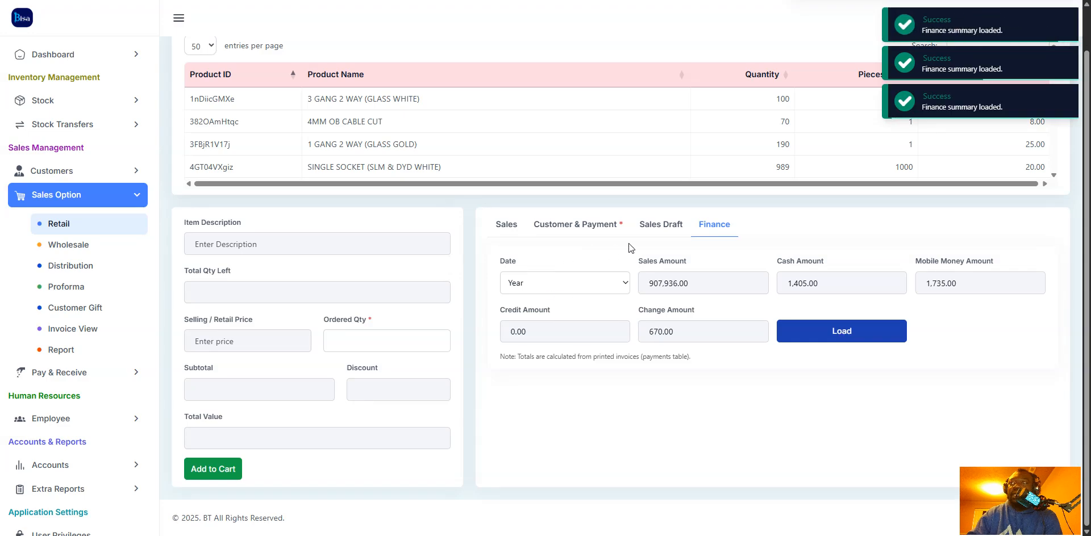
# Step: Leave the finance summary and open the dashboard to review today's customers, sales and revenue
pyautogui.click(675, 226)
pyautogui.click(570, 229)
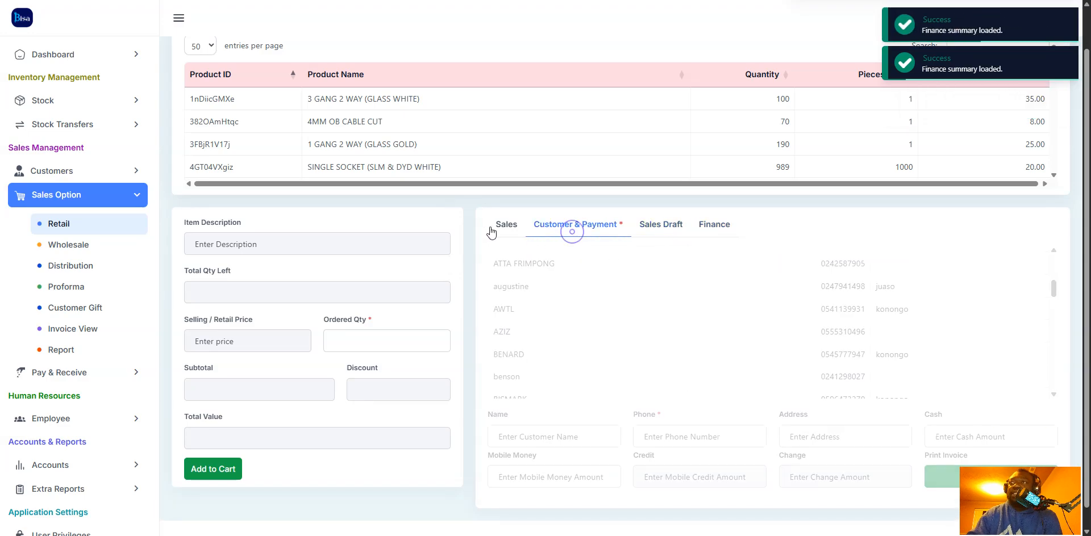
pyautogui.click(496, 227)
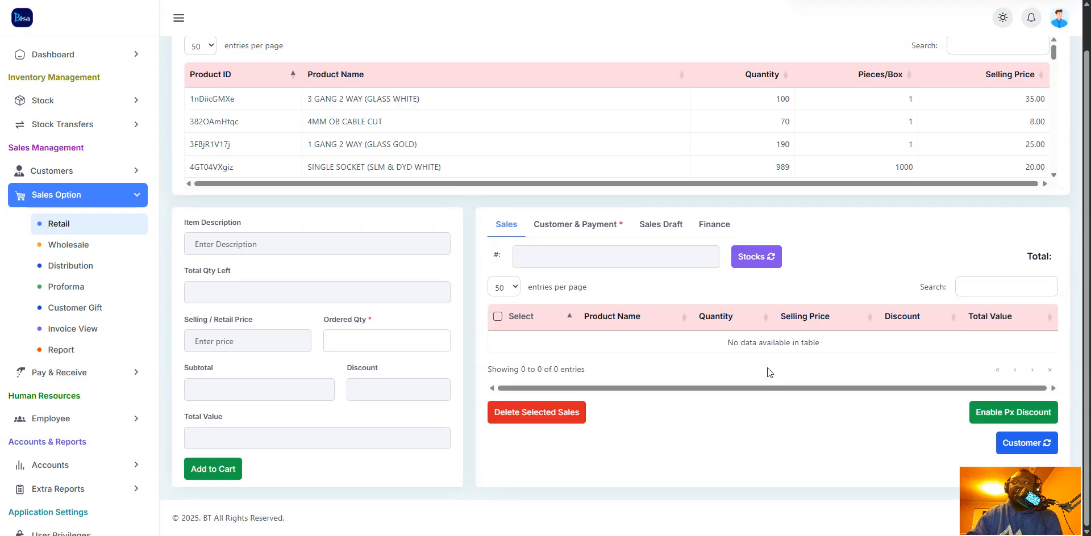
pyautogui.scroll(1, 739, 342)
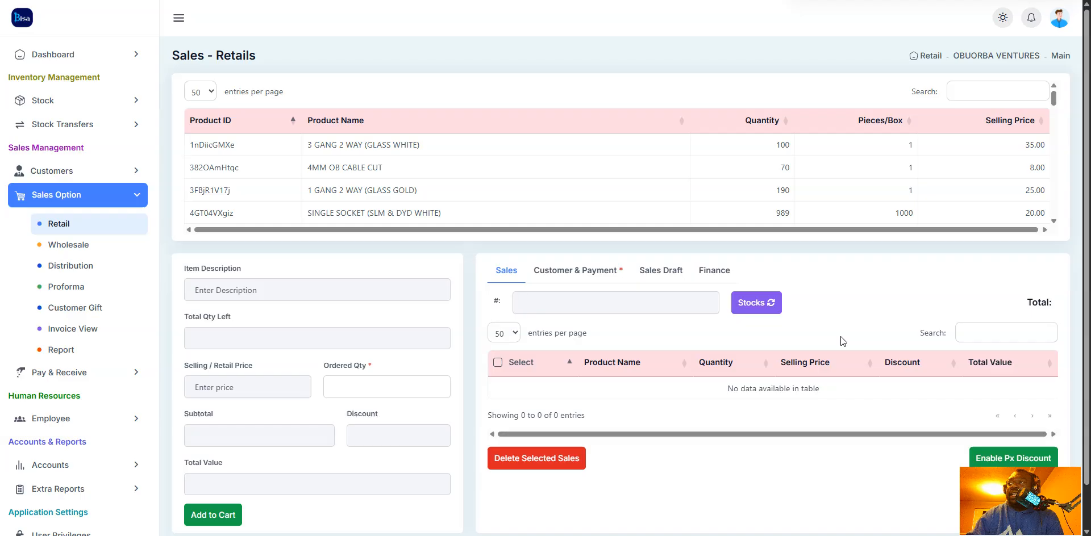
pyautogui.click(23, 21)
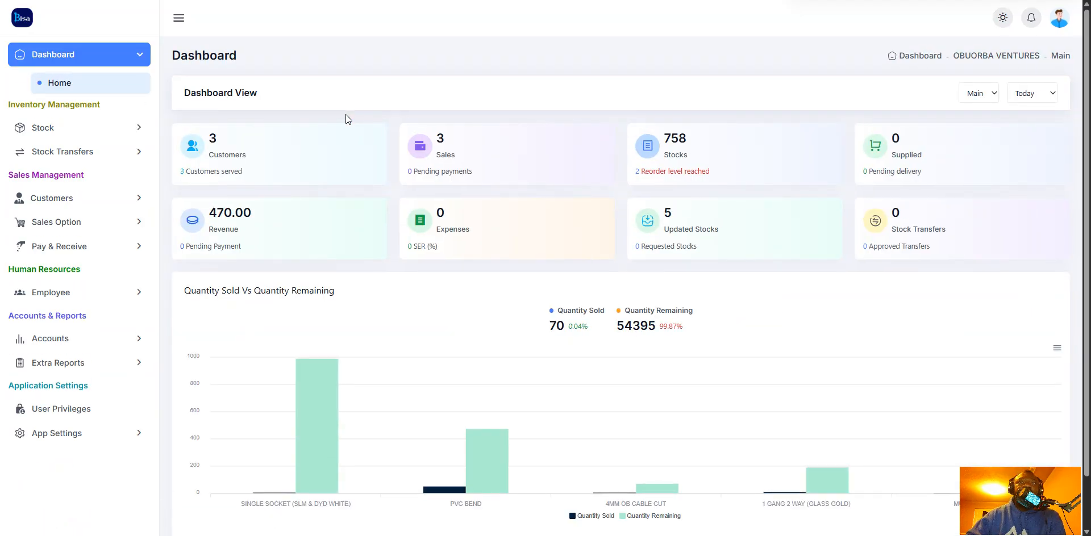
# Step: View the Wholesale sales page and return to the Retail sales page
pyautogui.click(83, 227)
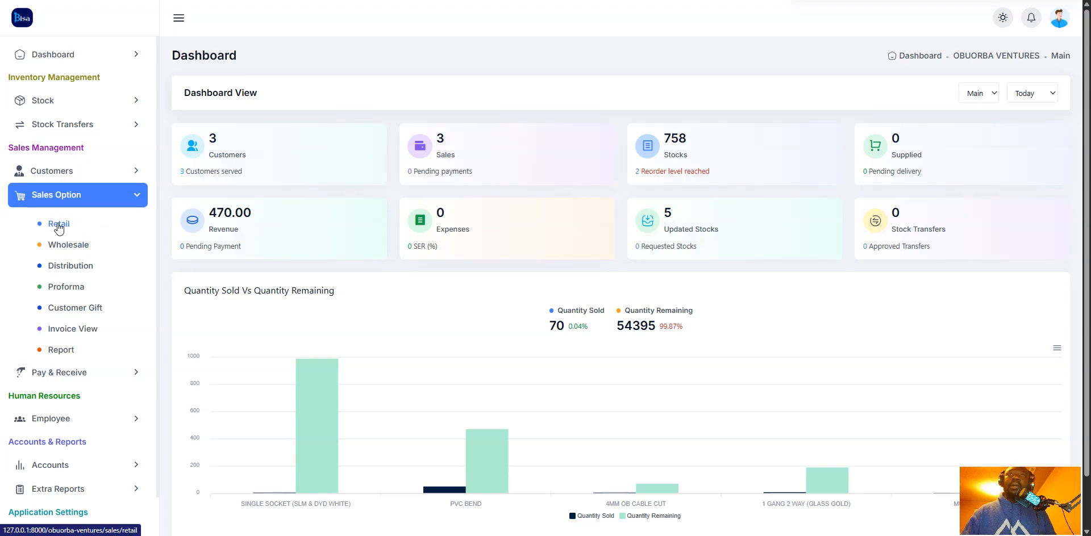
pyautogui.click(84, 244)
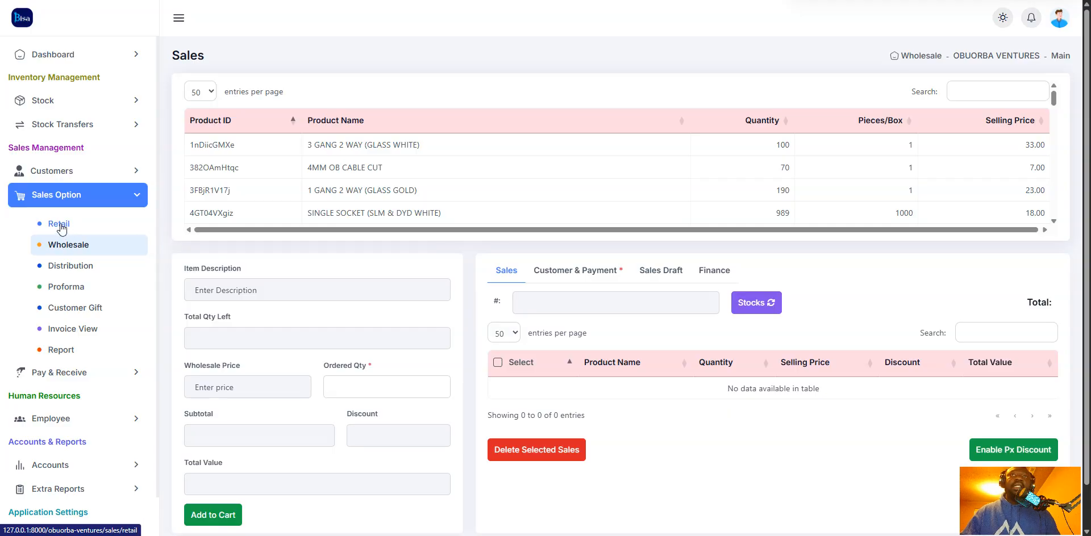
pyautogui.click(68, 228)
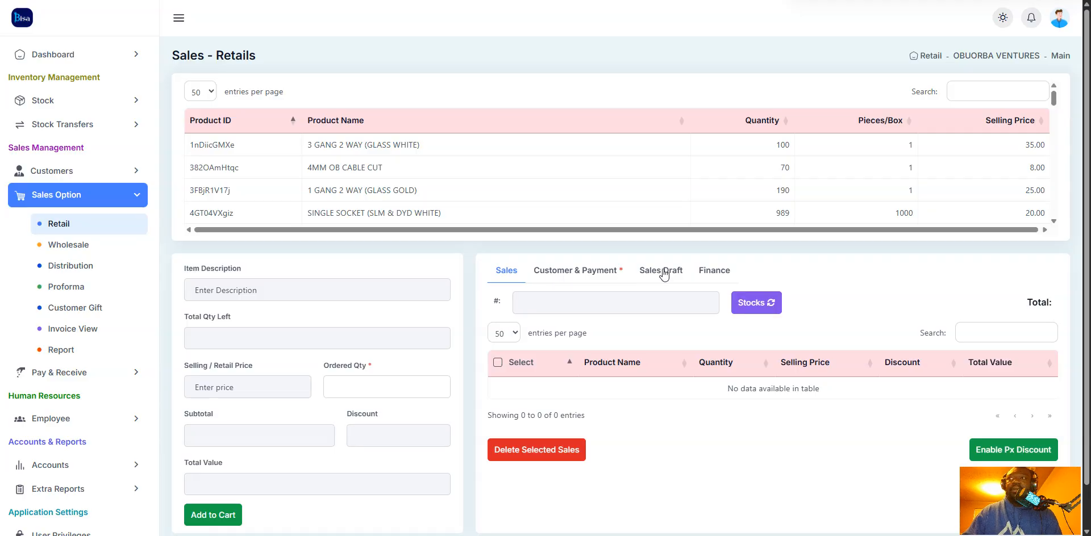
# Step: Show the Finance section of the retail sales page and compare it with Customer & Payment
pyautogui.click(715, 273)
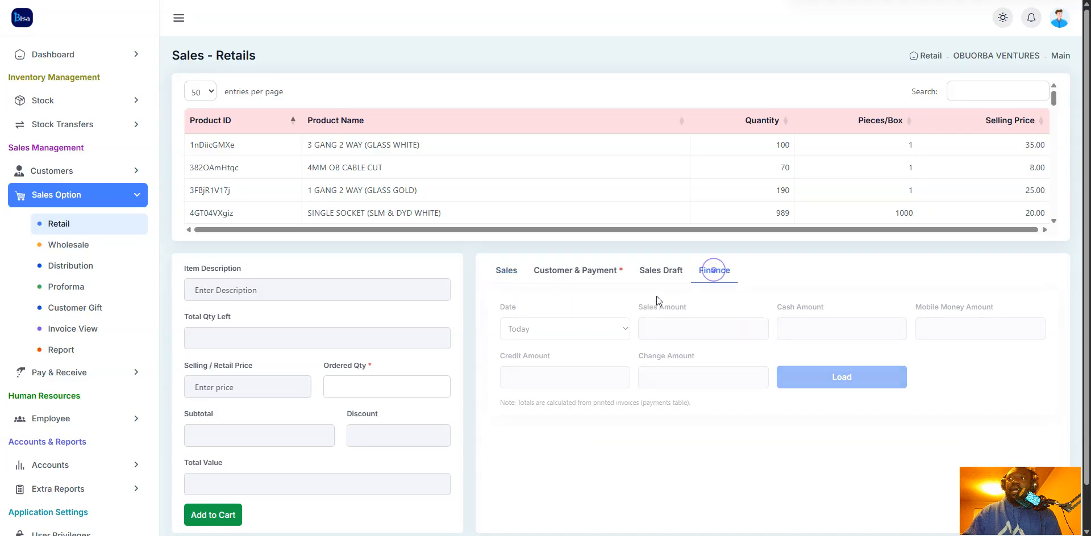
pyautogui.click(581, 272)
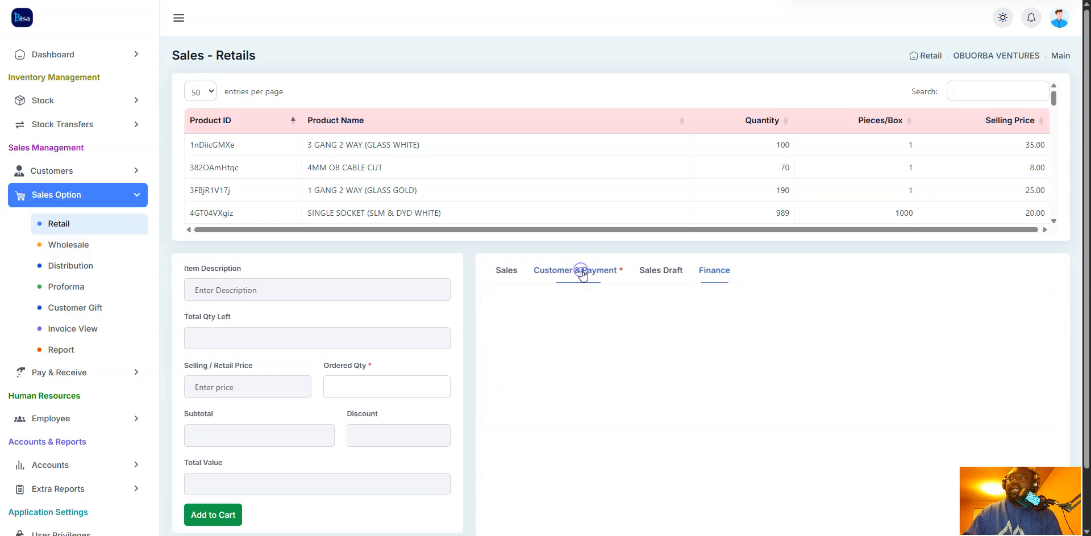
pyautogui.click(717, 274)
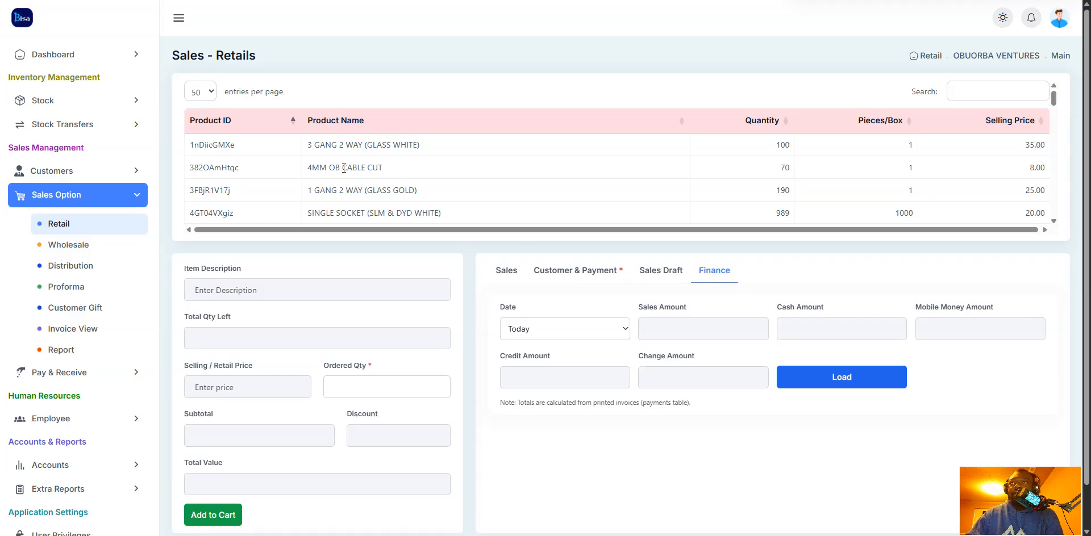
# Step: Examine the Cash, Credit and Change fields in the retail sale's Customer & Payment section
pyautogui.click(594, 270)
pyautogui.scroll(-3, 827, 362)
pyautogui.scroll(-3, 828, 365)
pyautogui.scroll(-1, 872, 507)
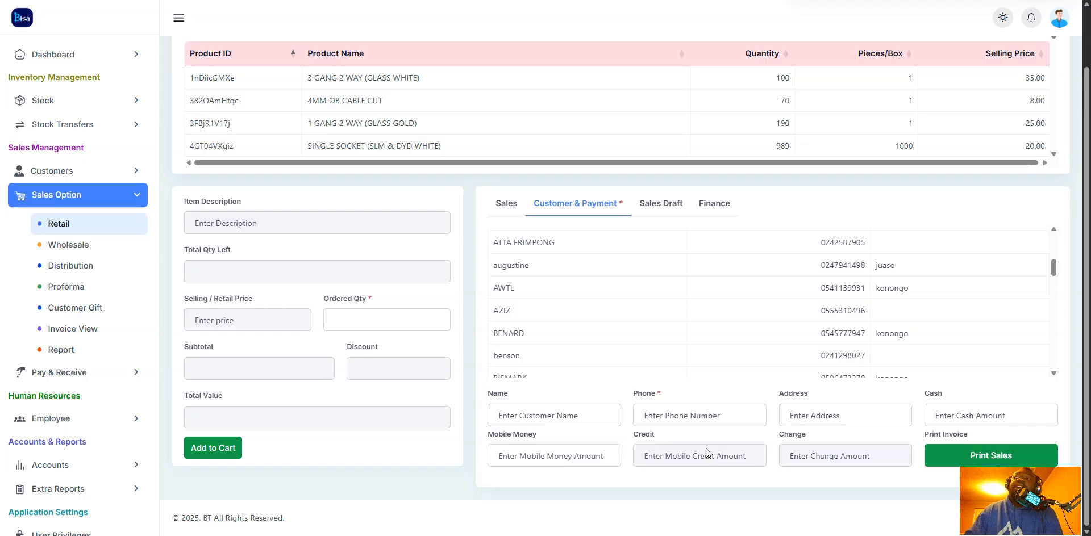
pyautogui.click(808, 453)
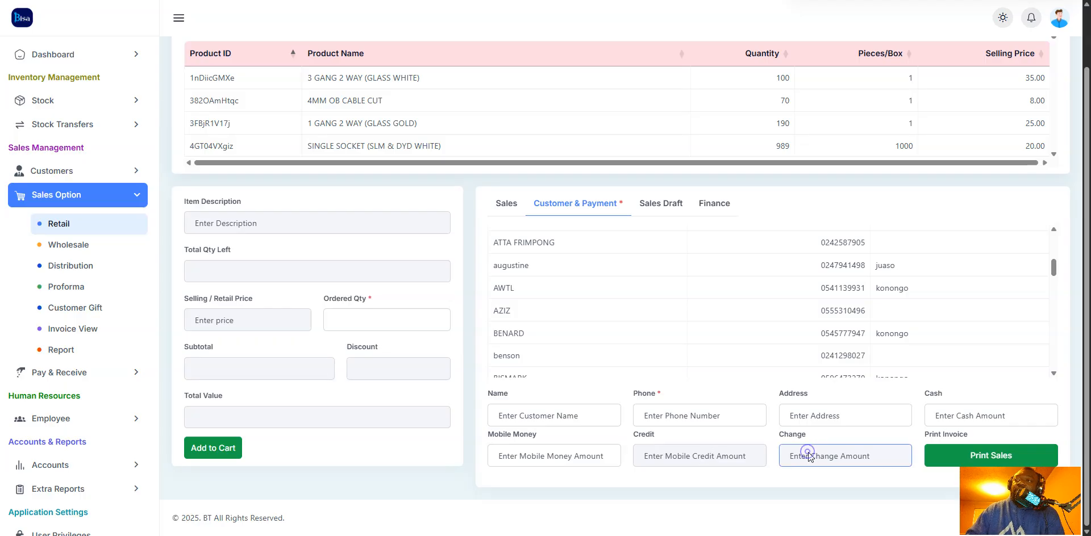
pyautogui.click(718, 454)
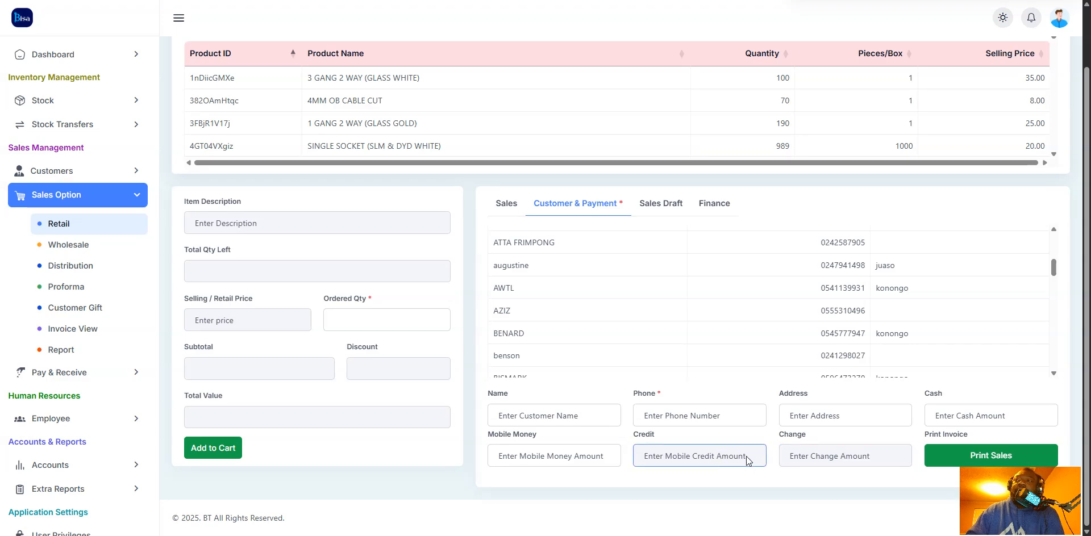
pyautogui.click(850, 463)
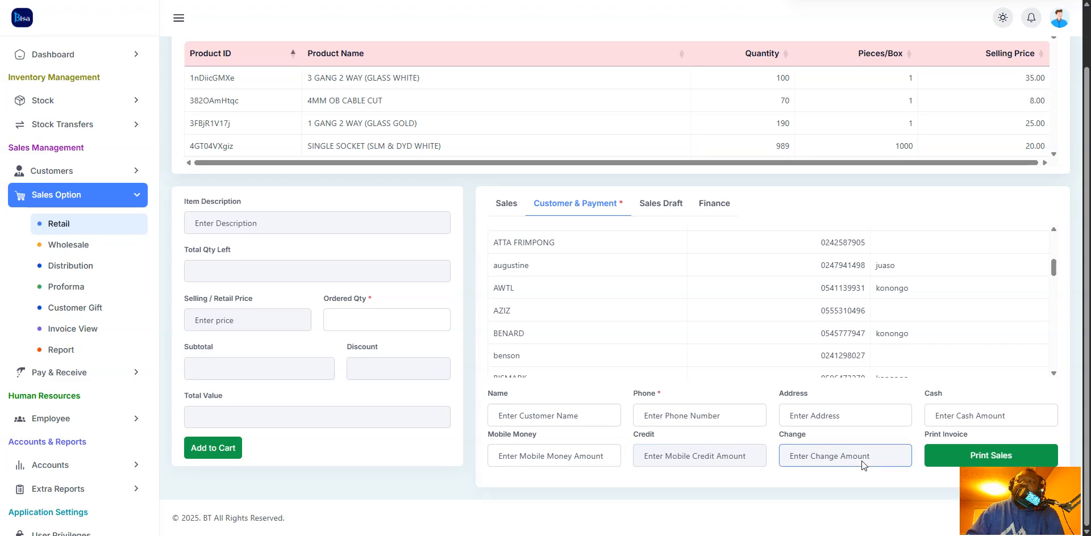
pyautogui.click(937, 420)
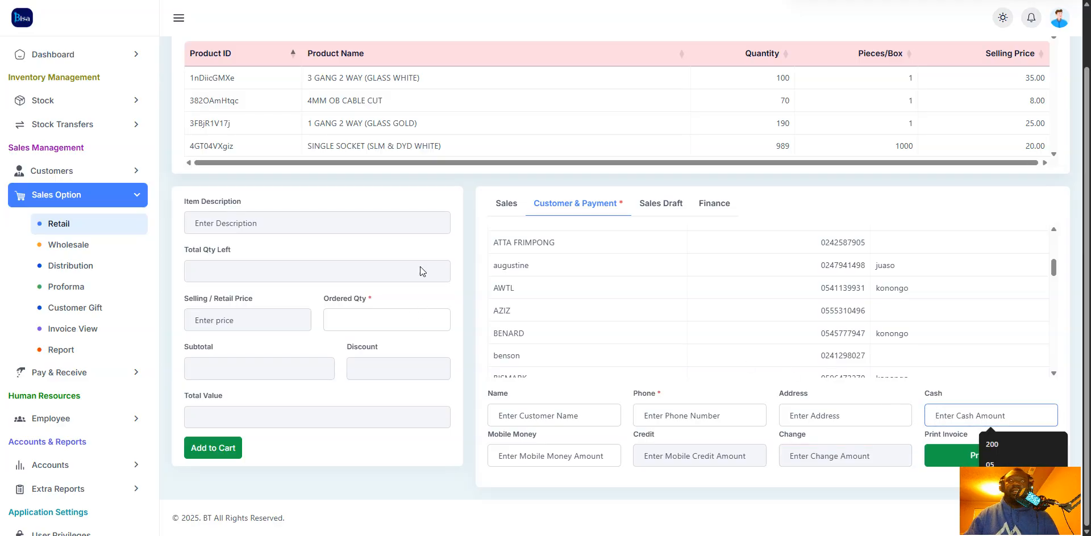
# Step: Add 5 of SINGLE SOCKET (SLM & DYD WHITE) to the cart and check the cart and payment sections
pyautogui.scroll(2, 535, 140)
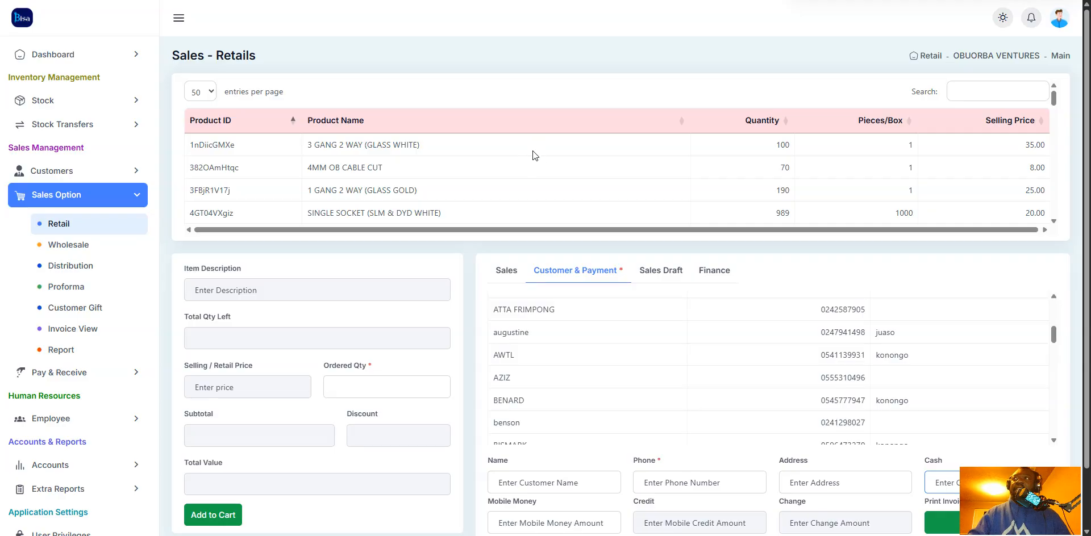
pyautogui.click(494, 215)
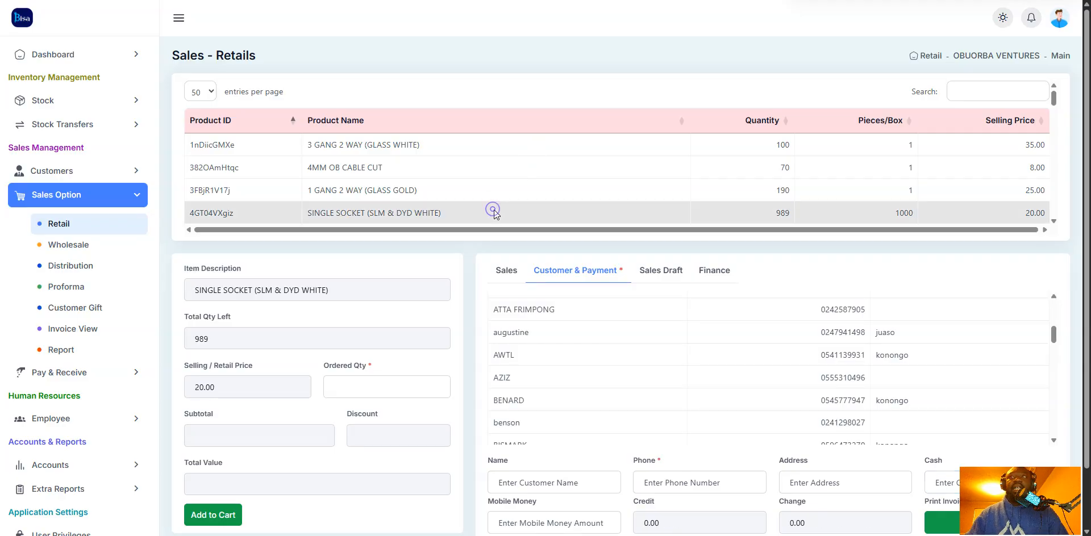
pyautogui.click(355, 387)
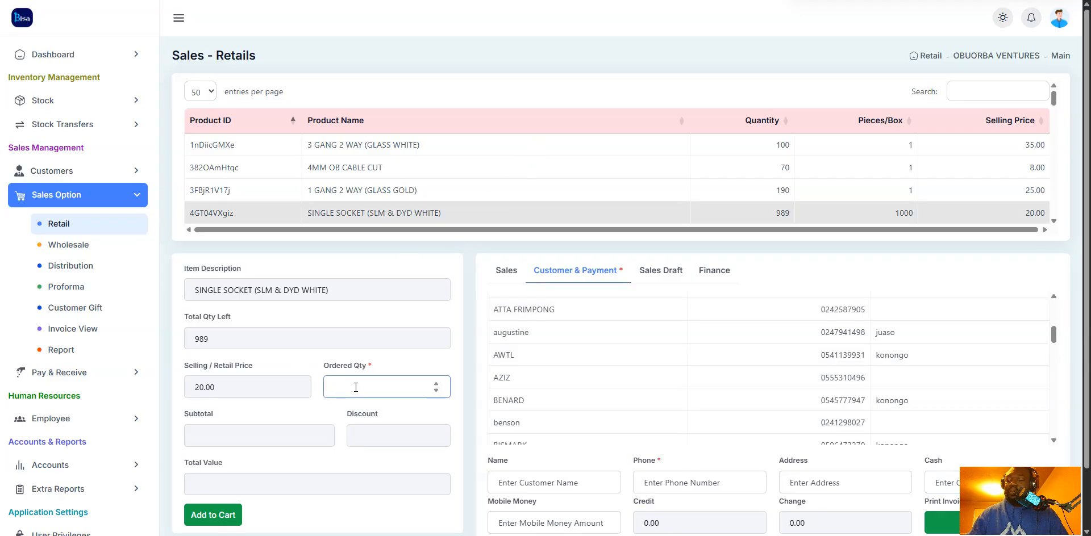
pyautogui.write('5')
pyautogui.press('Return')
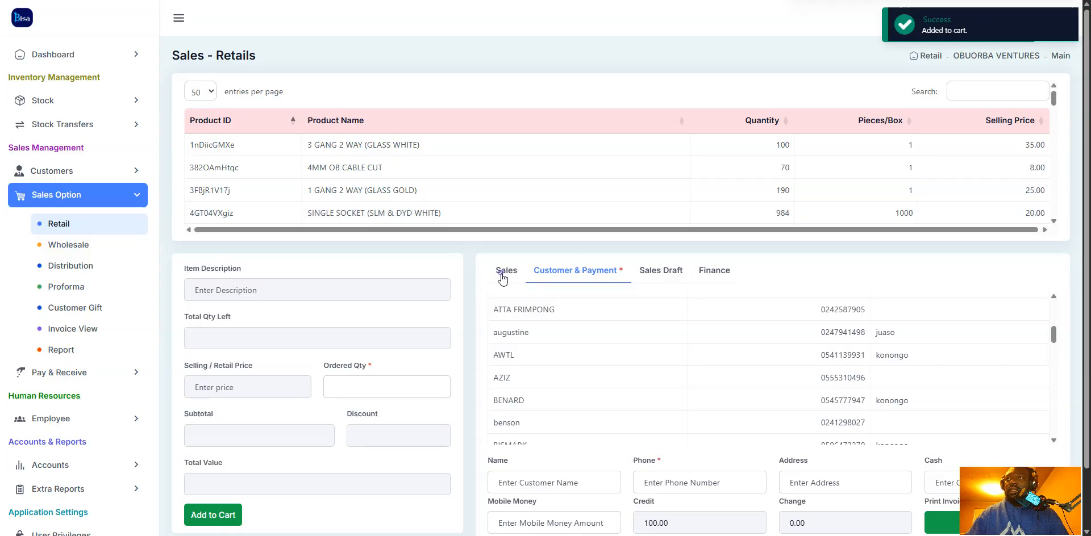
pyautogui.click(505, 271)
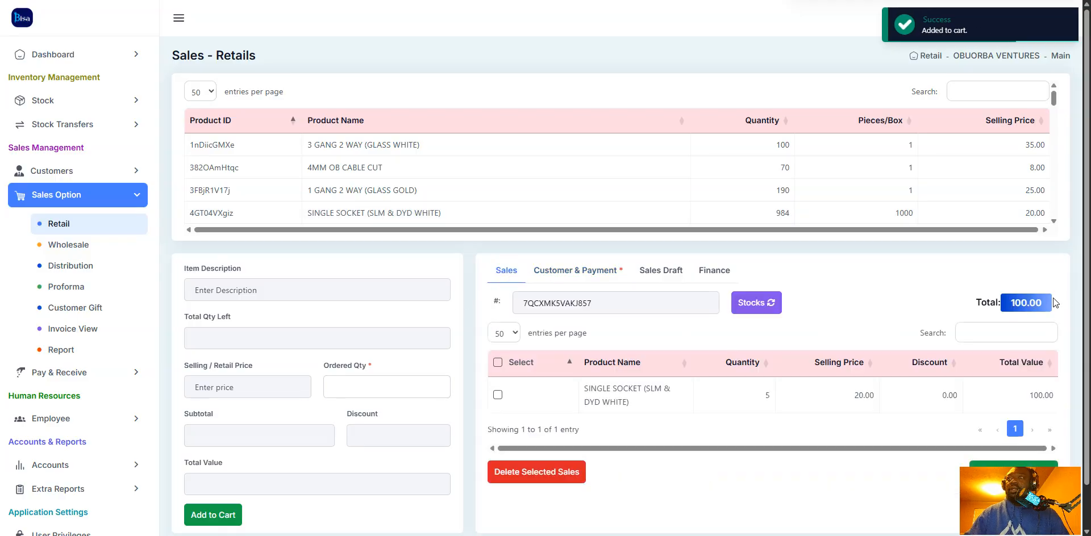
pyautogui.click(550, 271)
pyautogui.scroll(-1, 690, 469)
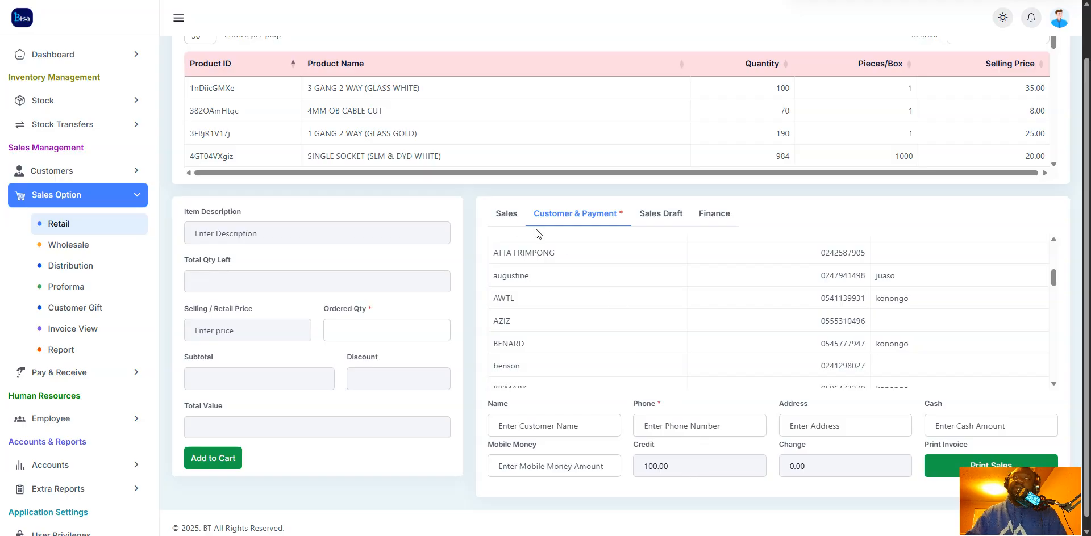
# Step: Show the sales cart and add 5 of 4MM OB CABLE CUT to it
pyautogui.click(505, 216)
pyautogui.click(556, 122)
pyautogui.click(362, 345)
pyautogui.write('5')
pyautogui.press('Return')
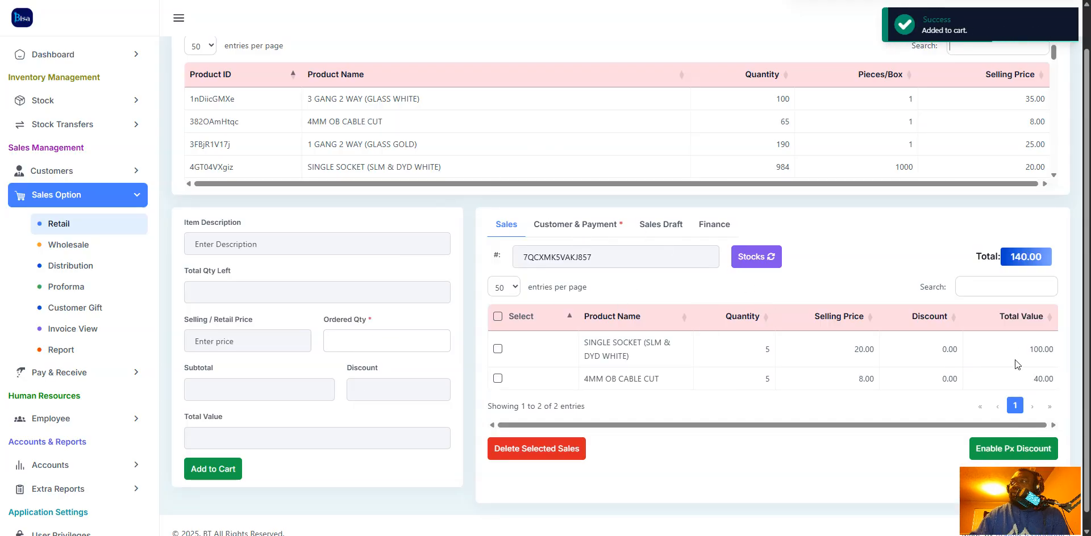
# Step: Search the customer list in Customer & Payment for "ot" and select the first matching customer
pyautogui.click(587, 224)
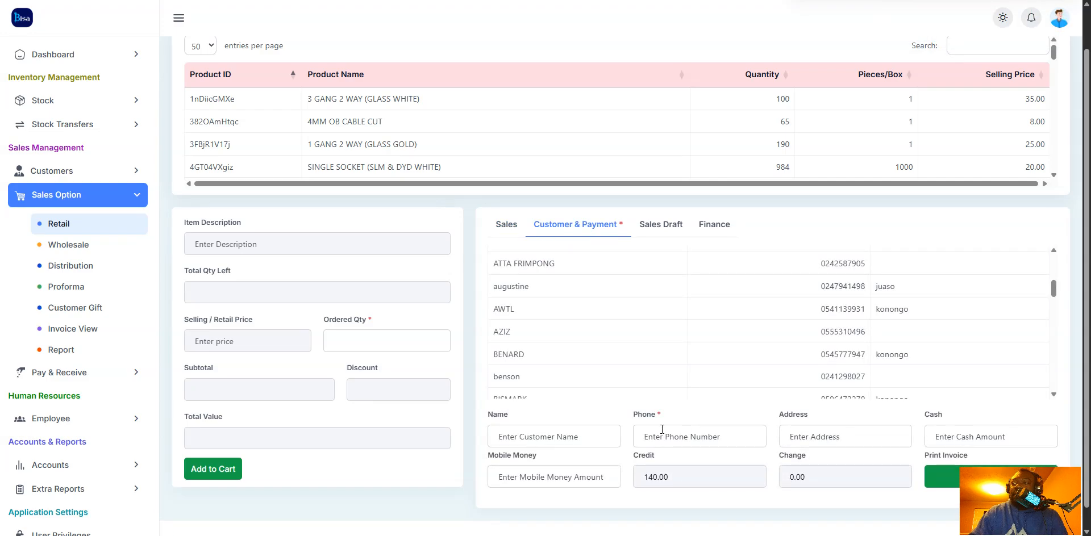
pyautogui.scroll(6, 919, 274)
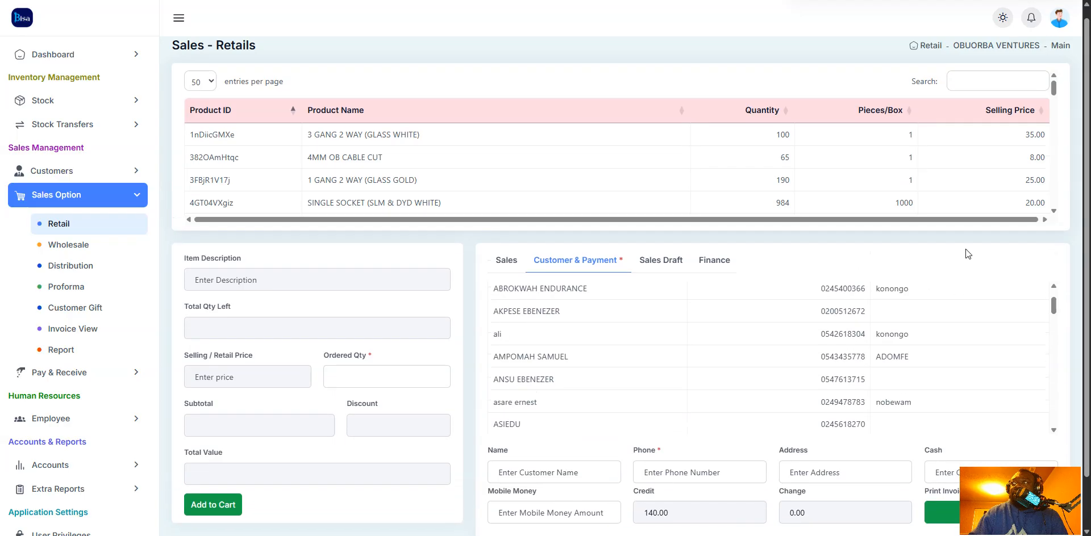
pyautogui.scroll(2, 977, 305)
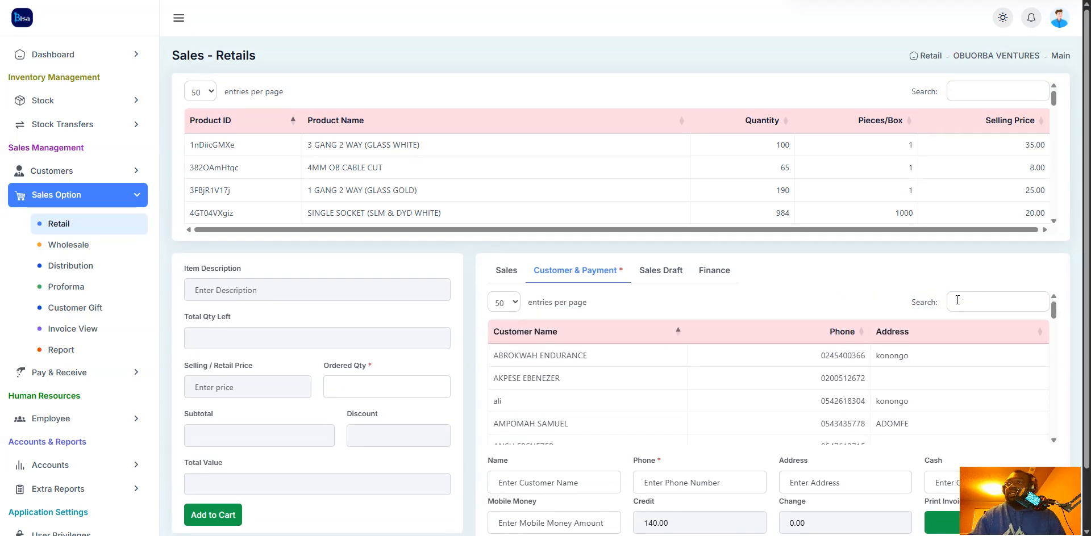
pyautogui.click(957, 300)
pyautogui.write('ot')
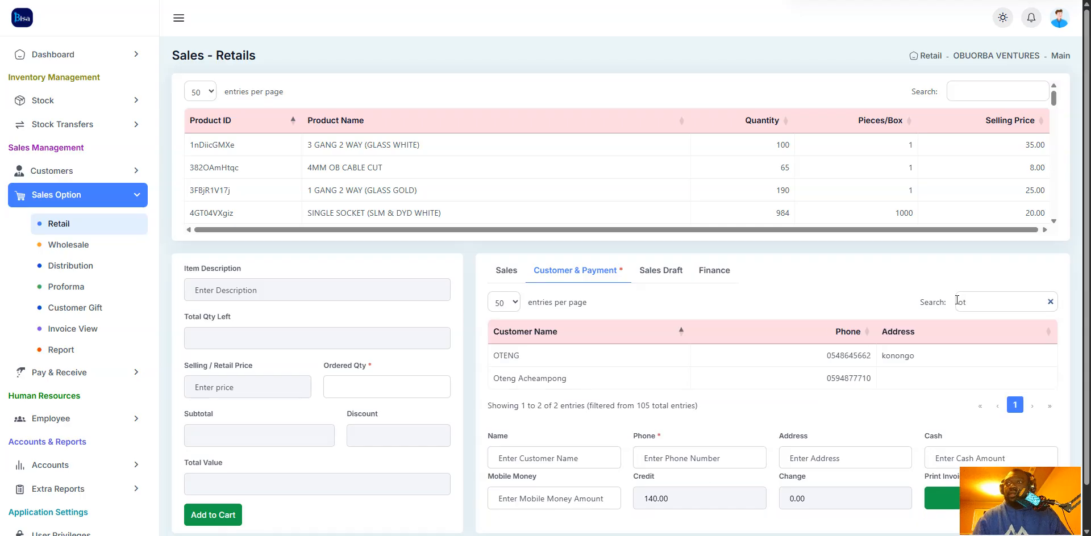
pyautogui.click(810, 357)
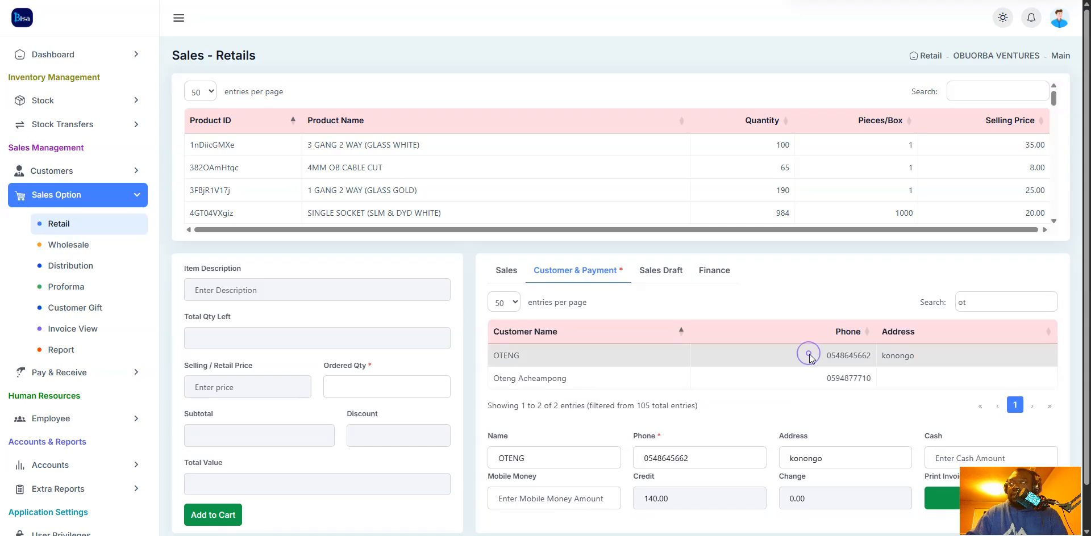
# Step: Try cash amounts of 200, 140 and again 200 to demonstrate the change calculation
pyautogui.scroll(-1, 959, 451)
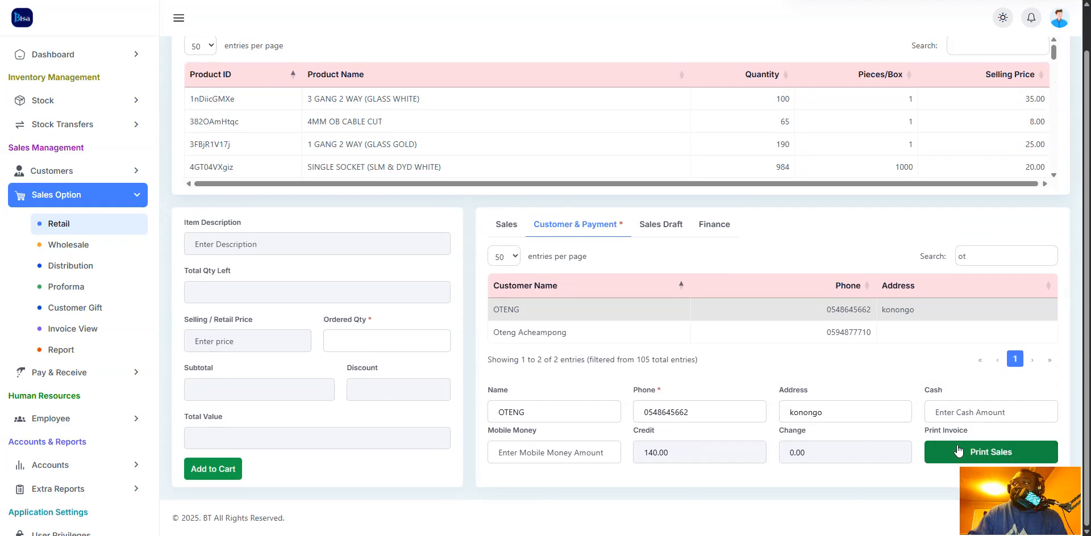
pyautogui.click(978, 413)
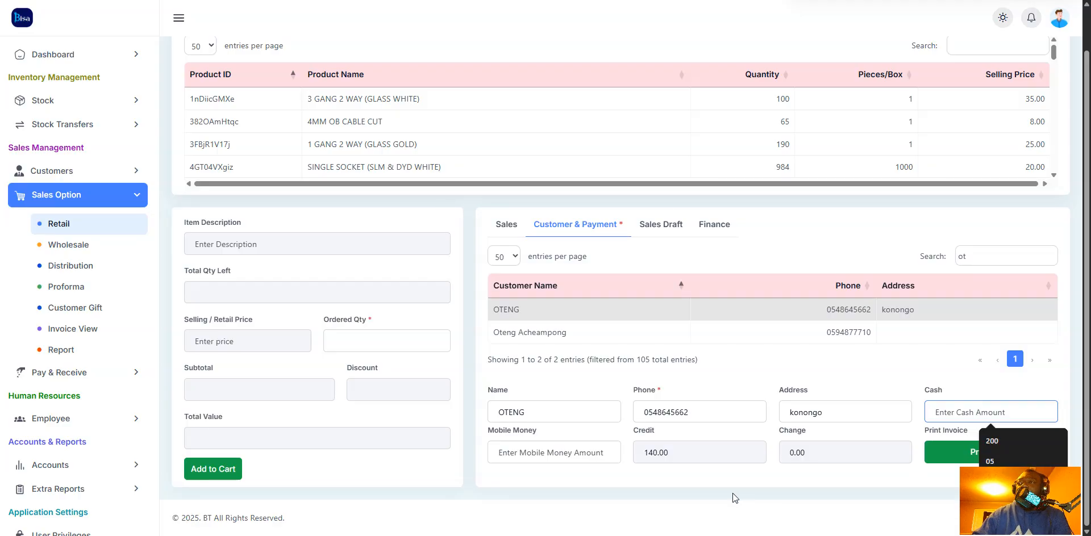
pyautogui.write('200')
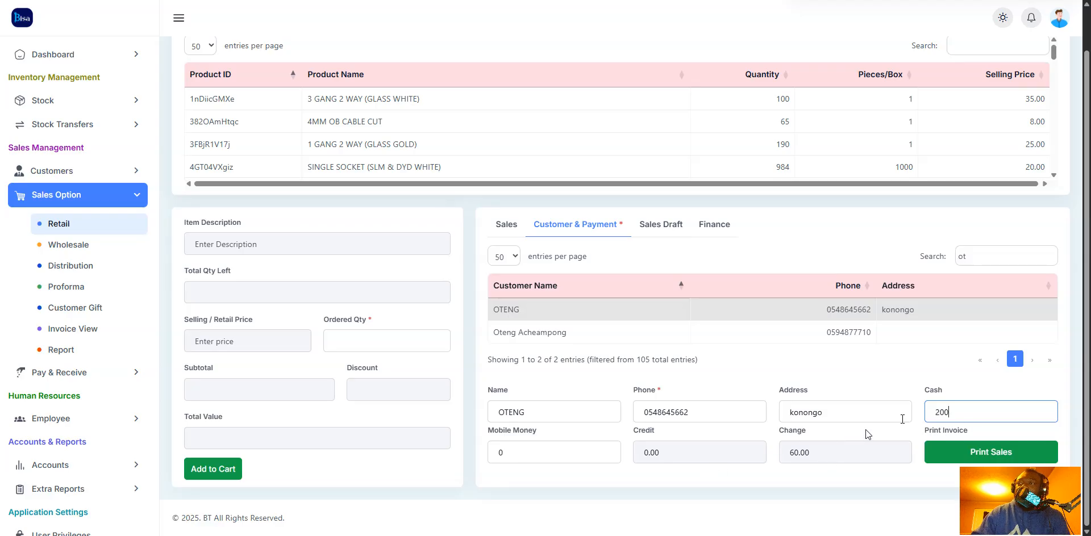
pyautogui.doubleClick(959, 408)
pyautogui.write('140')
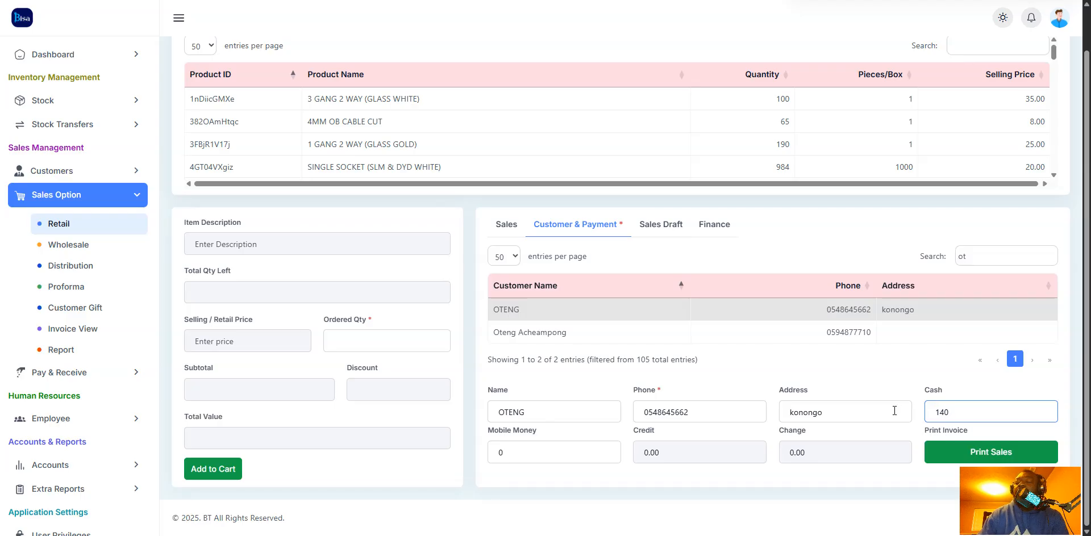
pyautogui.press('BackSpace')
pyautogui.press('BackSpace')
pyautogui.press('BackSpace')
pyautogui.write('200')
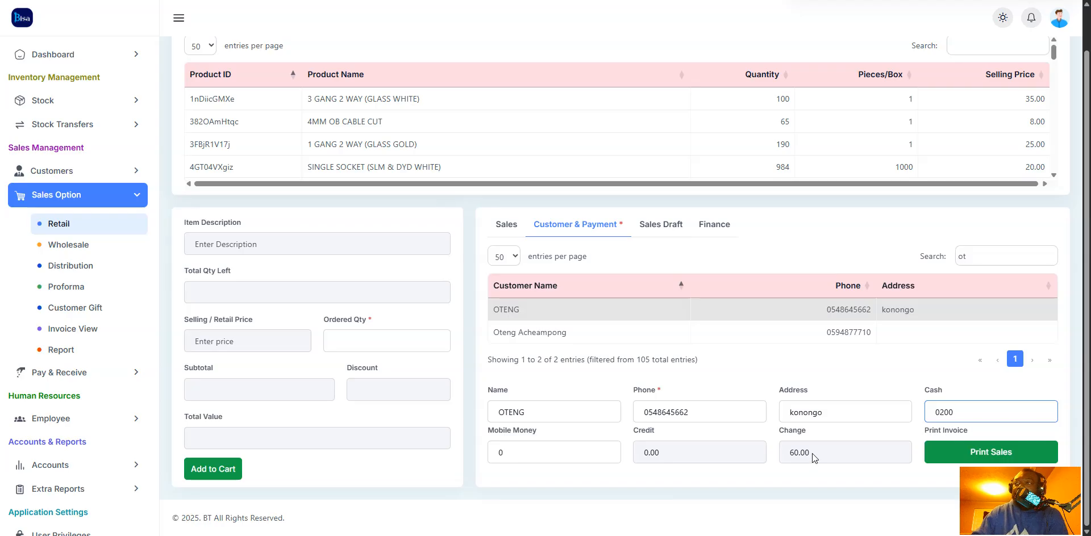
# Step: Split the payment by setting the cash amount to 55 and the mobile money amount to 85
pyautogui.doubleClick(945, 412)
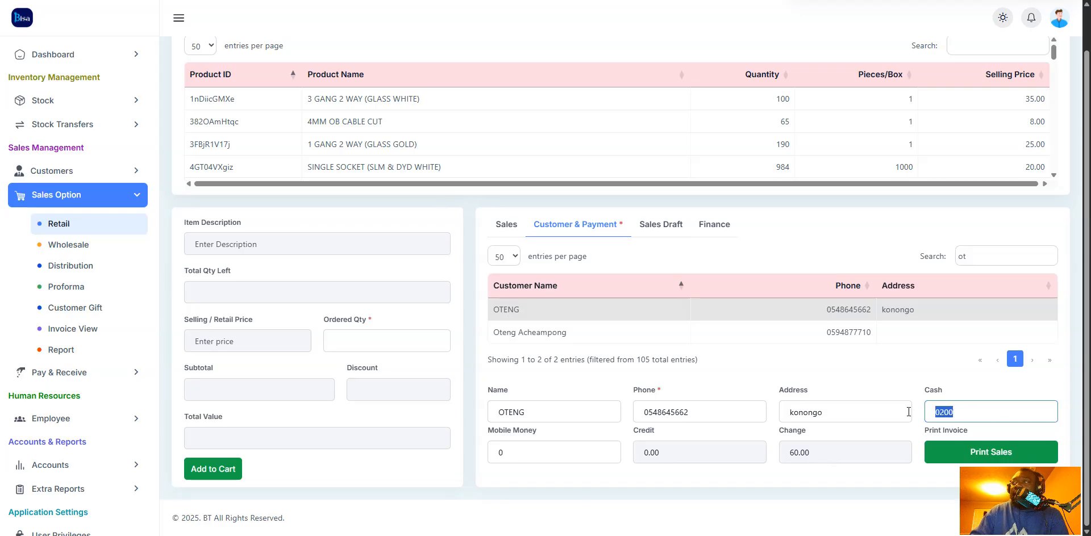
pyautogui.write('5')
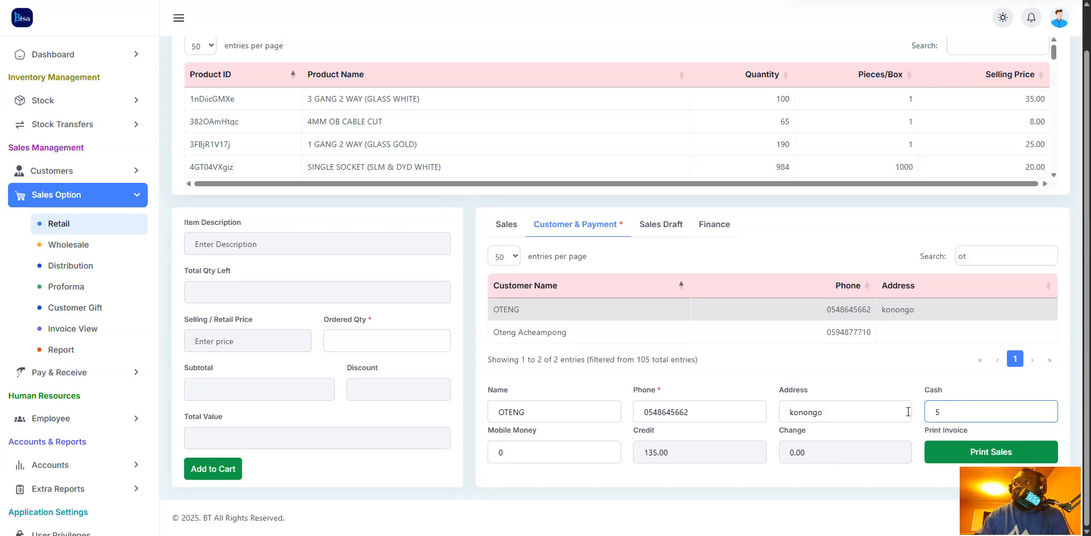
pyautogui.write('5')
pyautogui.doubleClick(526, 453)
pyautogui.write('8')
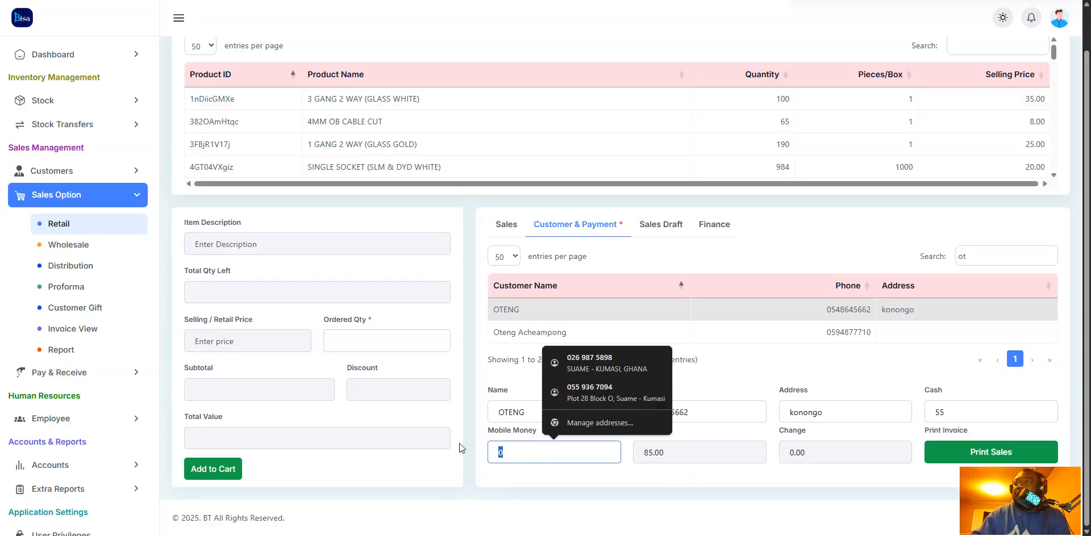
pyautogui.write('5')
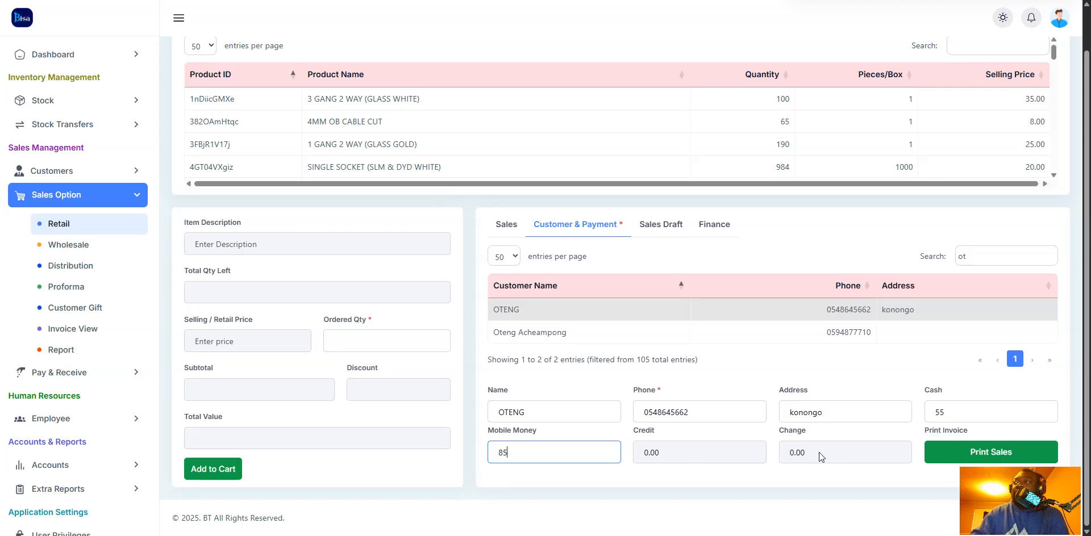
# Step: Set the cash amount to 100, issue the sales invoice, and close its print preview without saving
pyautogui.doubleClick(952, 410)
pyautogui.write('100')
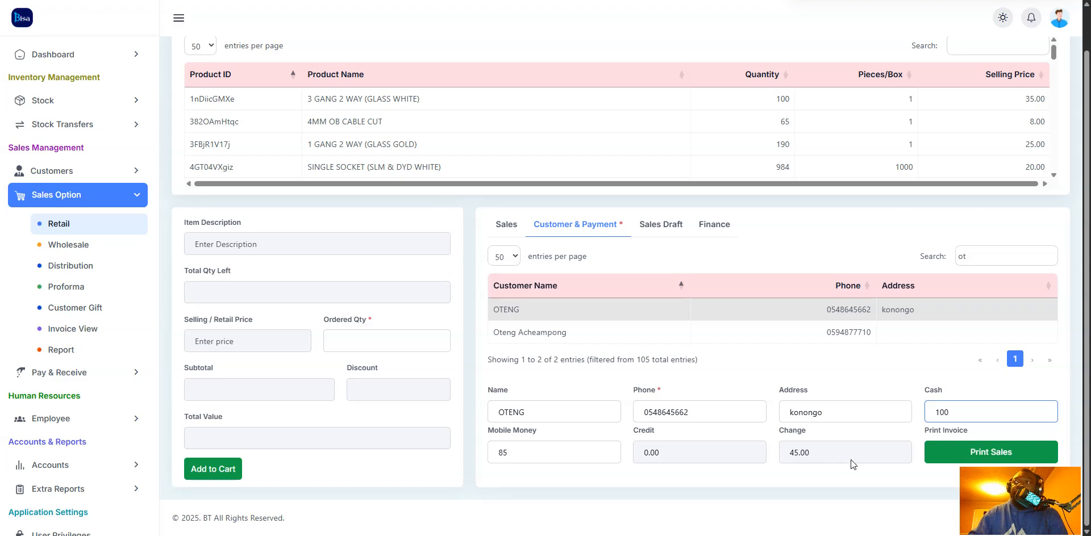
pyautogui.click(958, 453)
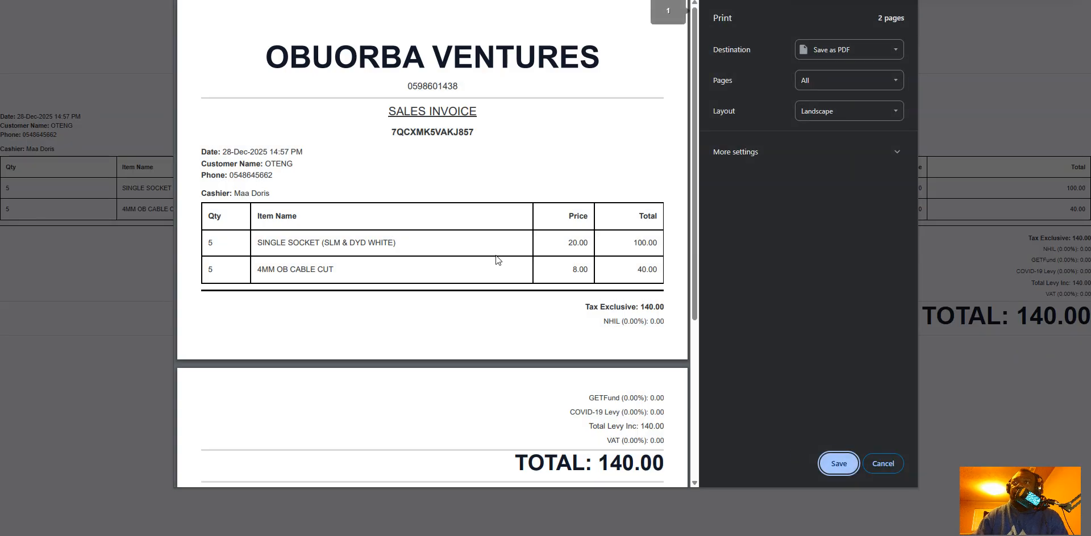
pyautogui.scroll(-4, 550, 455)
pyautogui.click(883, 464)
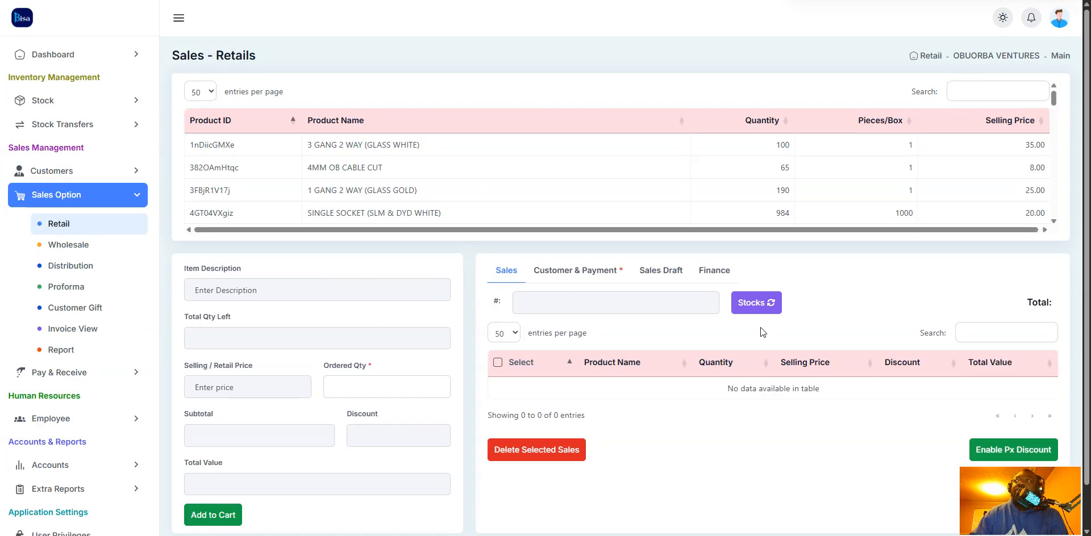
# Step: Review the payment fields in the Customer & Payment section of the new sale
pyautogui.click(591, 271)
pyautogui.scroll(-3, 879, 434)
pyautogui.scroll(-2, 927, 491)
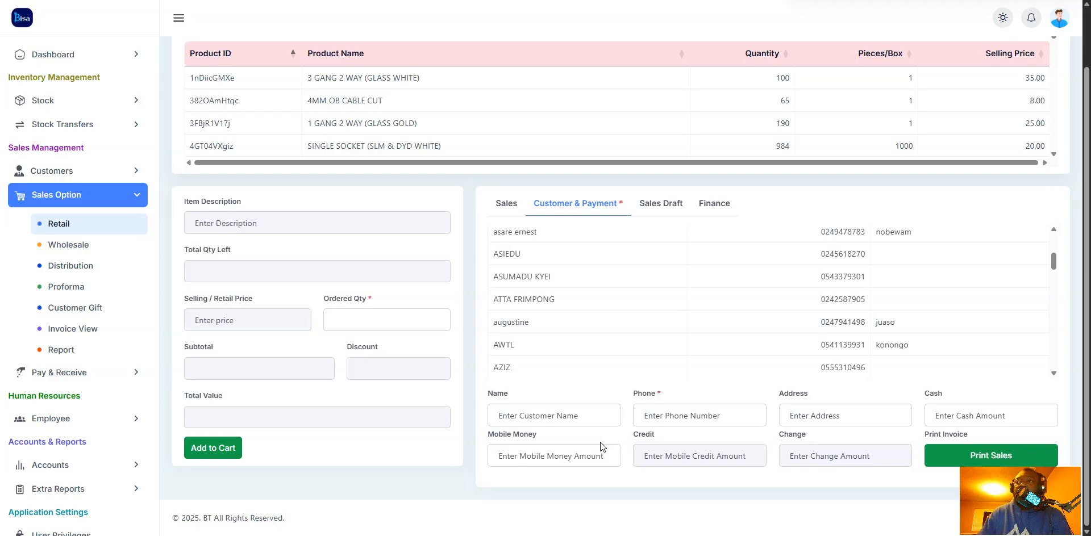
# Step: Load the finance summary for Today and check the credit amount
pyautogui.click(711, 206)
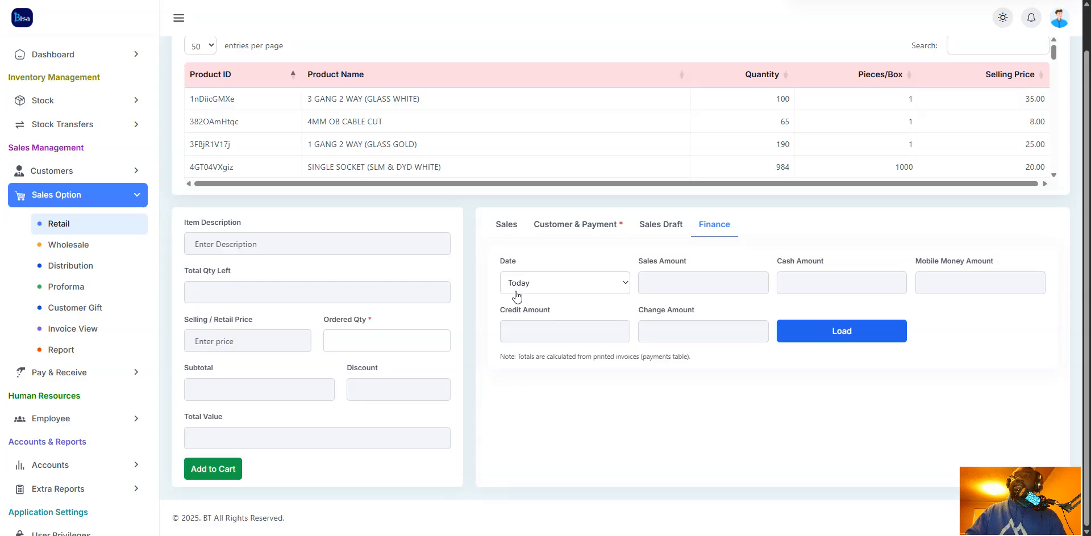
pyautogui.click(856, 344)
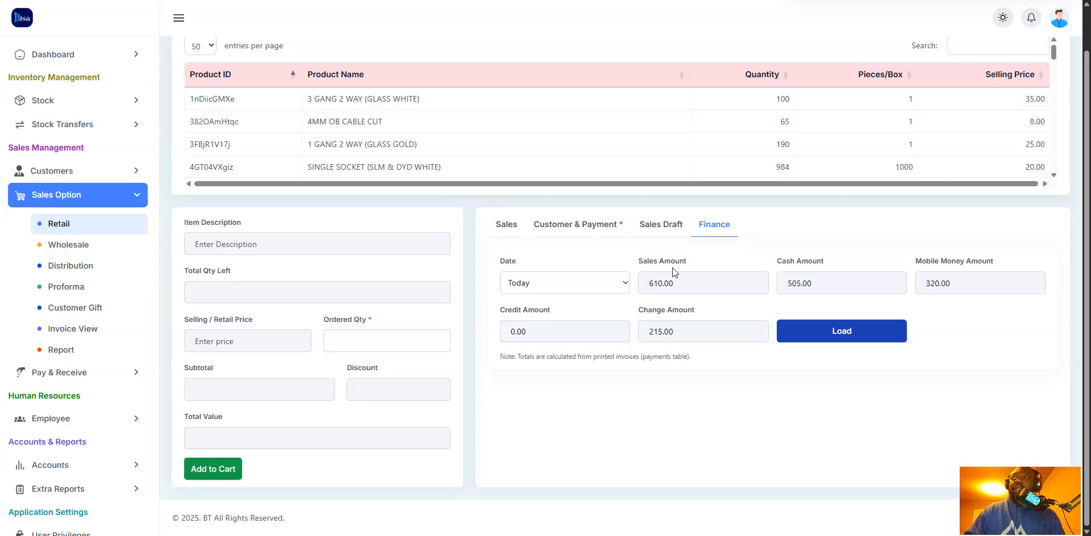
pyautogui.click(524, 331)
pyautogui.doubleClick(533, 331)
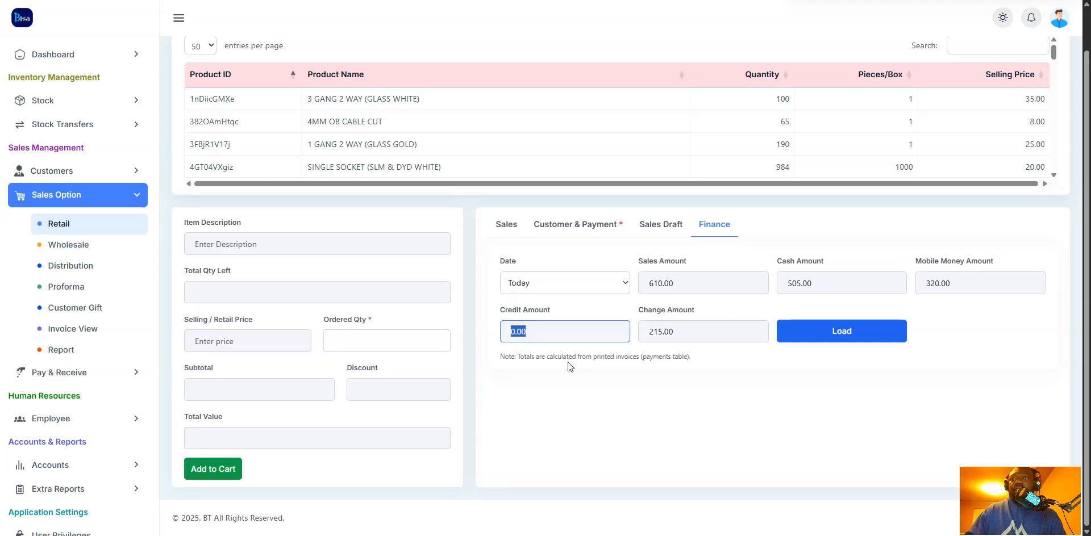
pyautogui.click(596, 384)
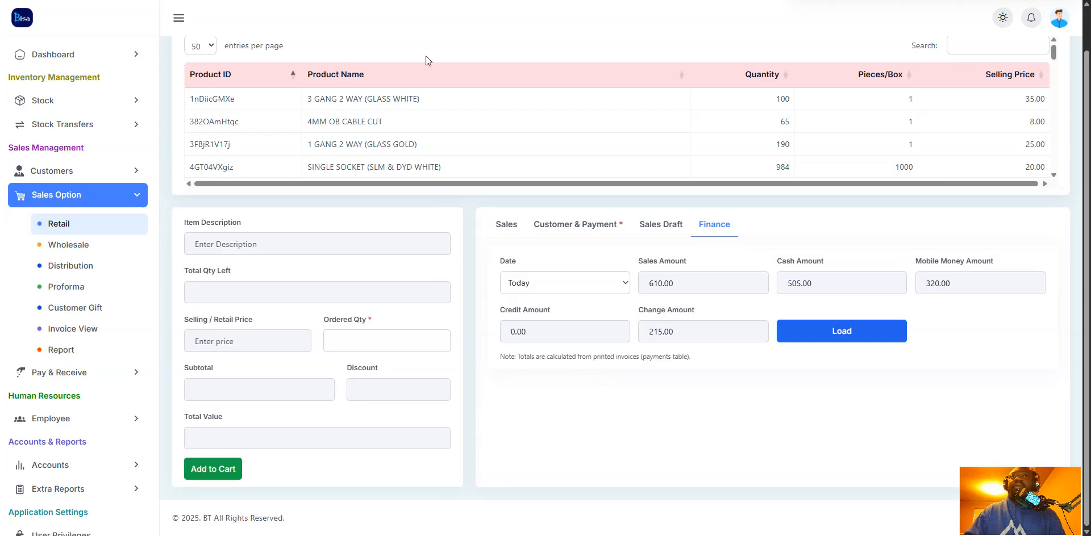